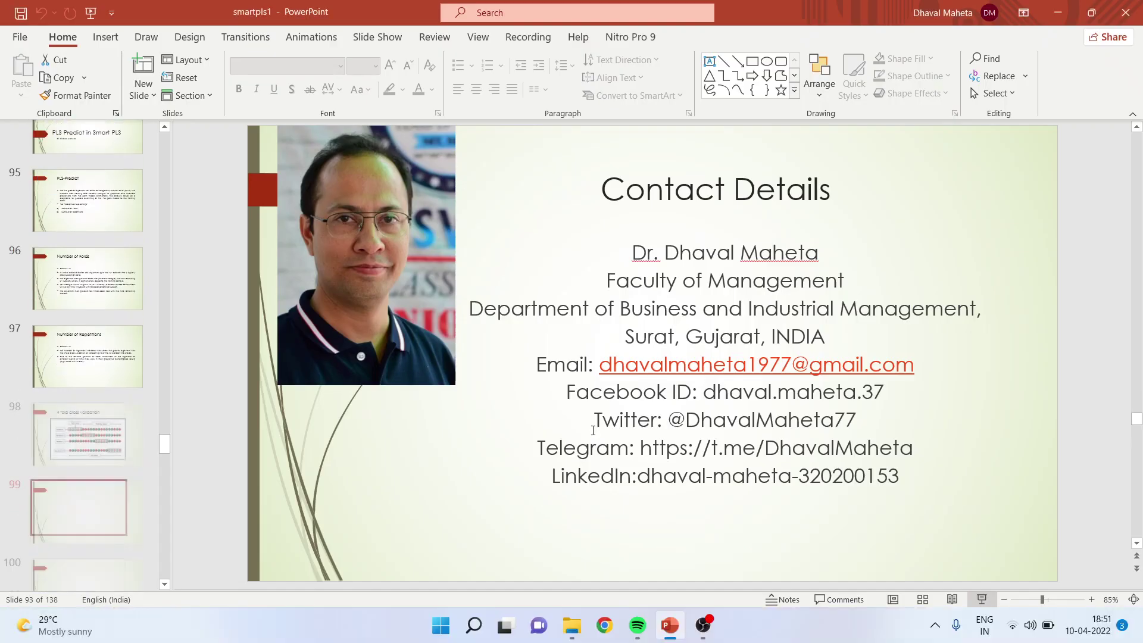
# - Find SmartPLS 3 by searching 'smart' in the Start menu and launch it
pyautogui.click(573, 627)
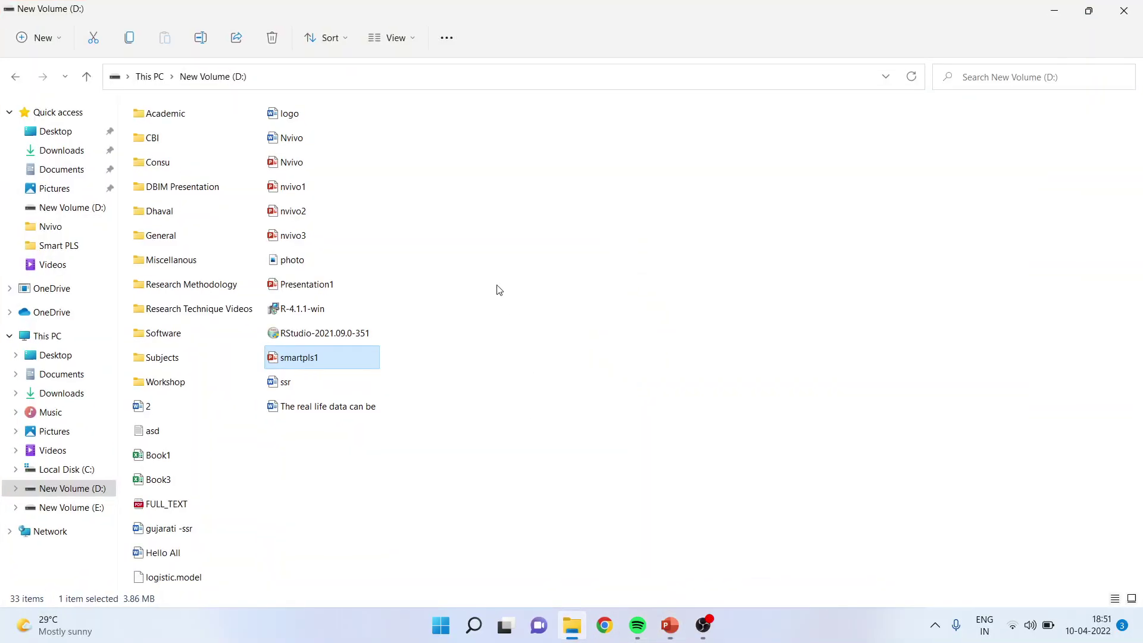
pyautogui.click(441, 625)
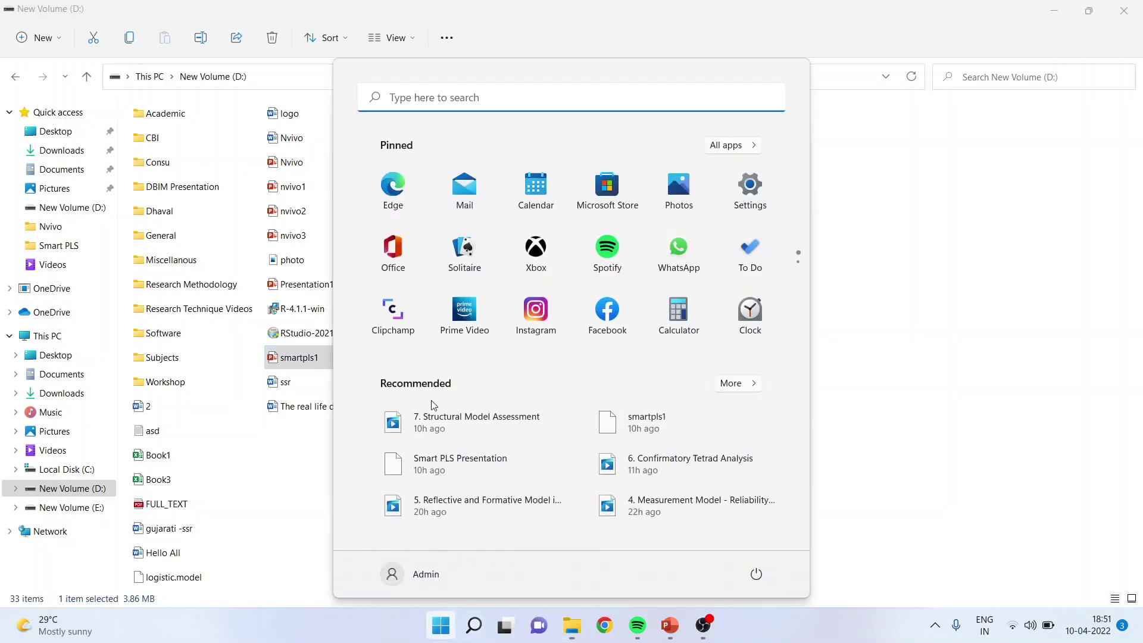
pyautogui.click(393, 102)
pyautogui.write('smart')
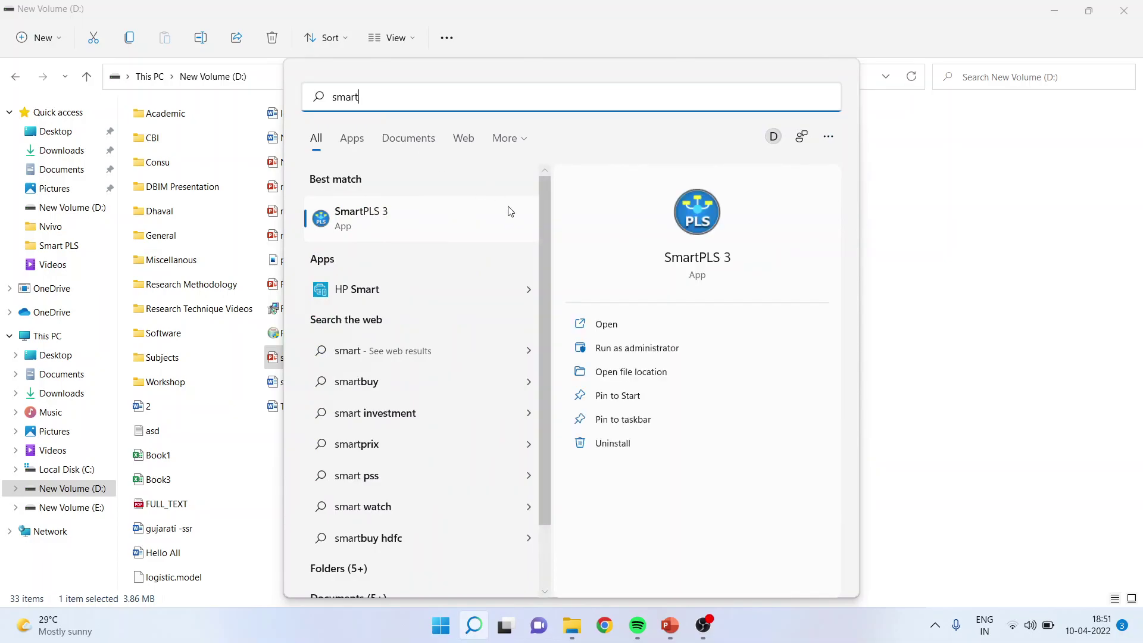
pyautogui.click(722, 264)
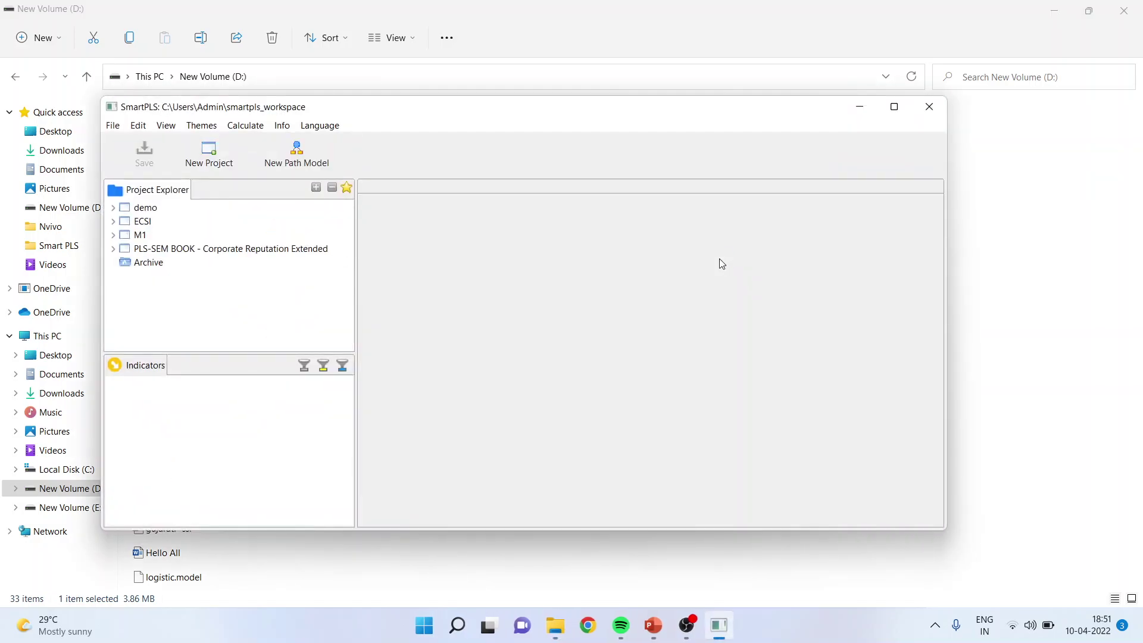
# - Maximize SmartPLS, open the demo path model, and bring up PLS Predict with 10 folds and 10 repetitions
pyautogui.click(894, 107)
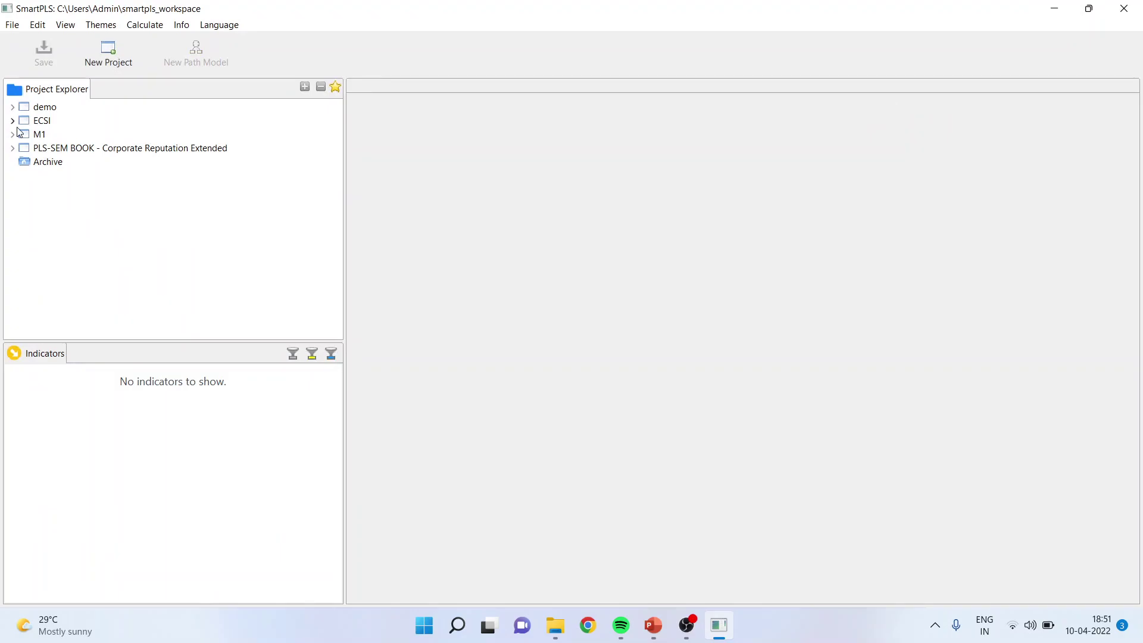
pyautogui.click(12, 108)
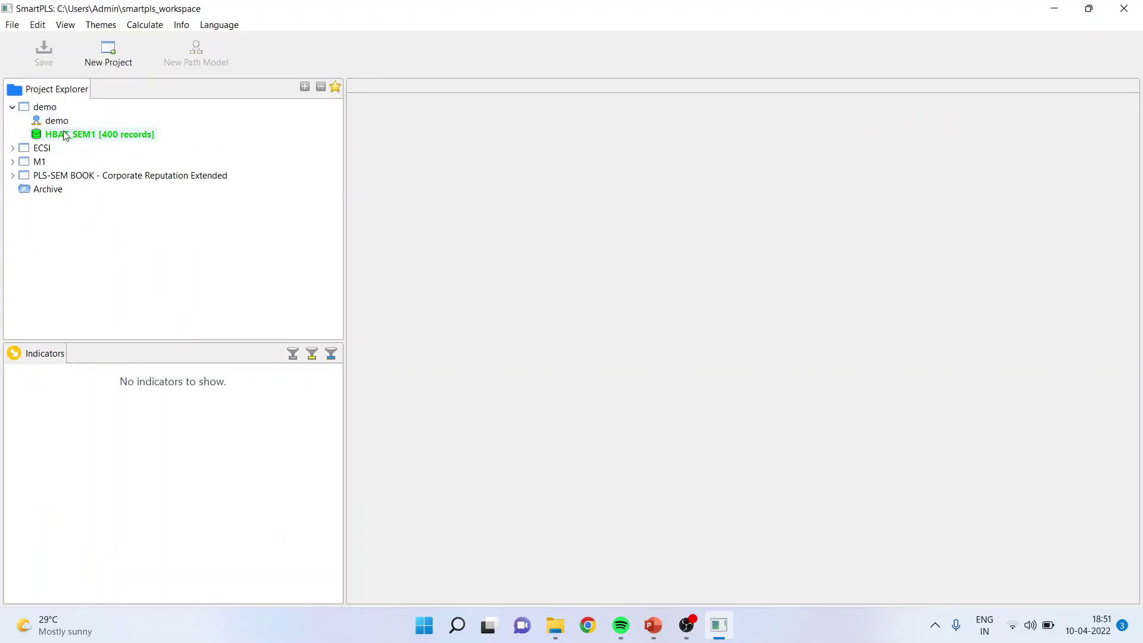
pyautogui.doubleClick(60, 124)
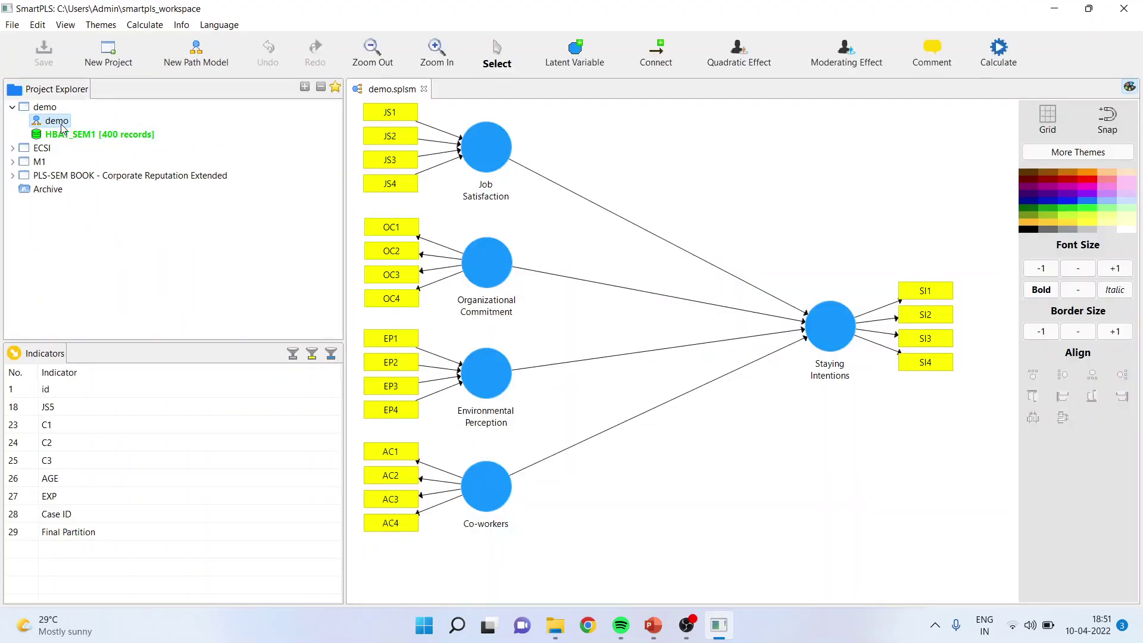
pyautogui.click(1132, 90)
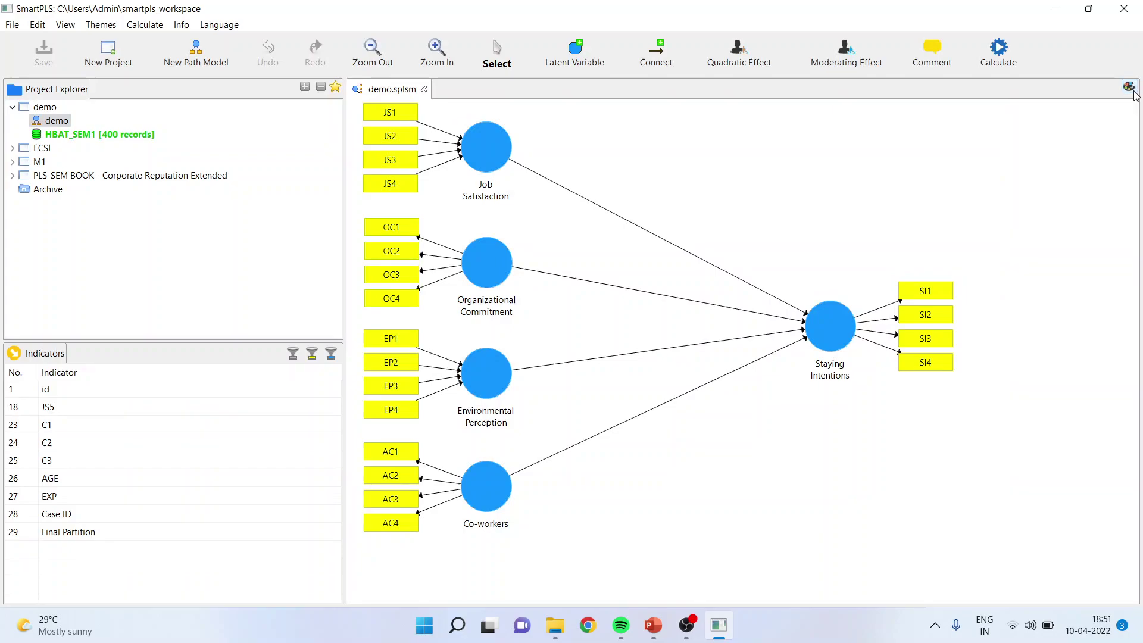
pyautogui.click(1001, 57)
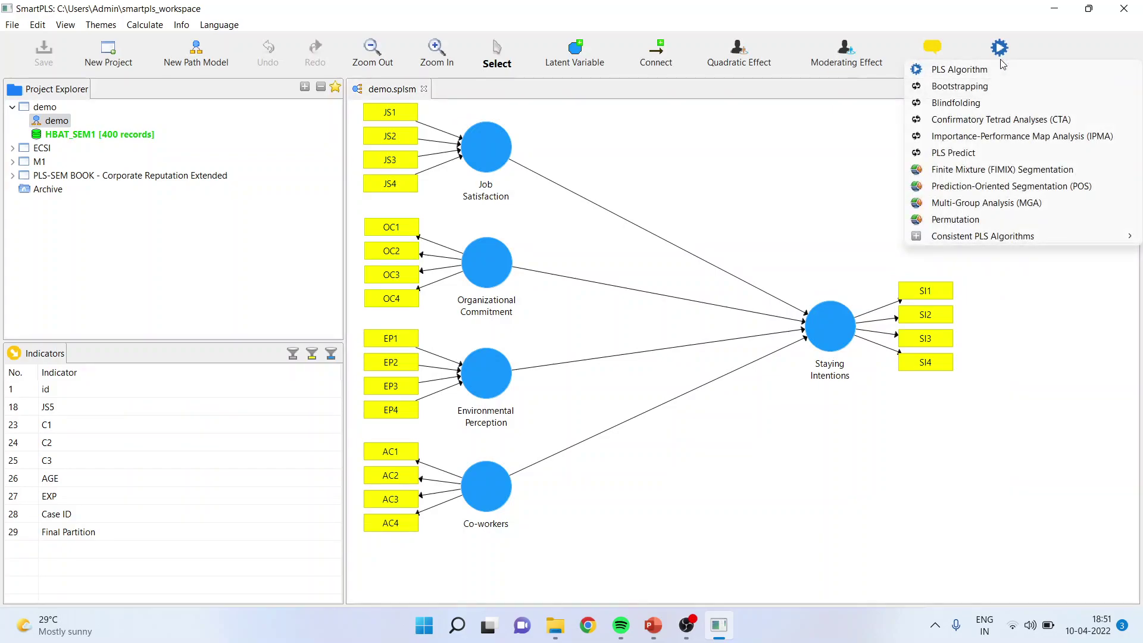
pyautogui.click(980, 154)
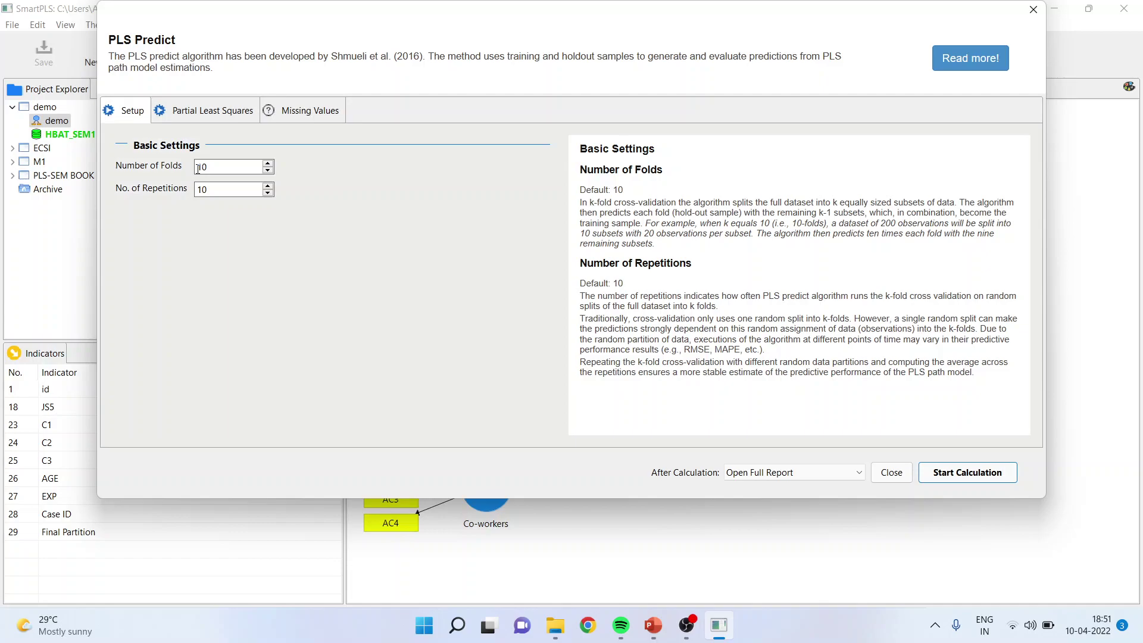
# - Run PLS Predict on the demo model and view the PLS MV Prediction Summary
pyautogui.click(979, 473)
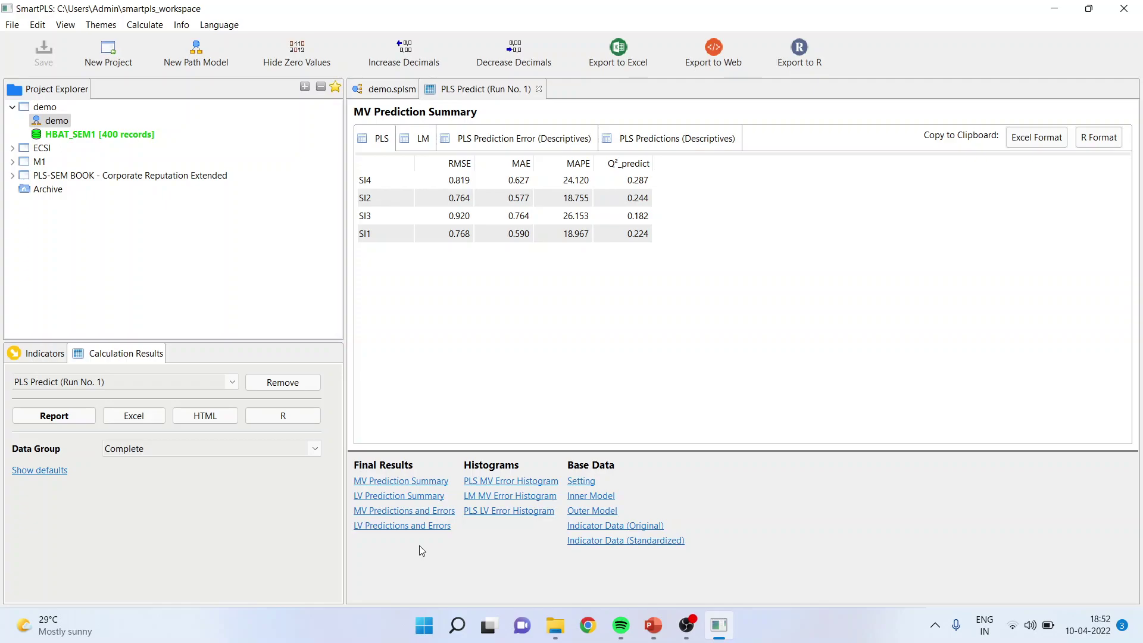
pyautogui.click(382, 144)
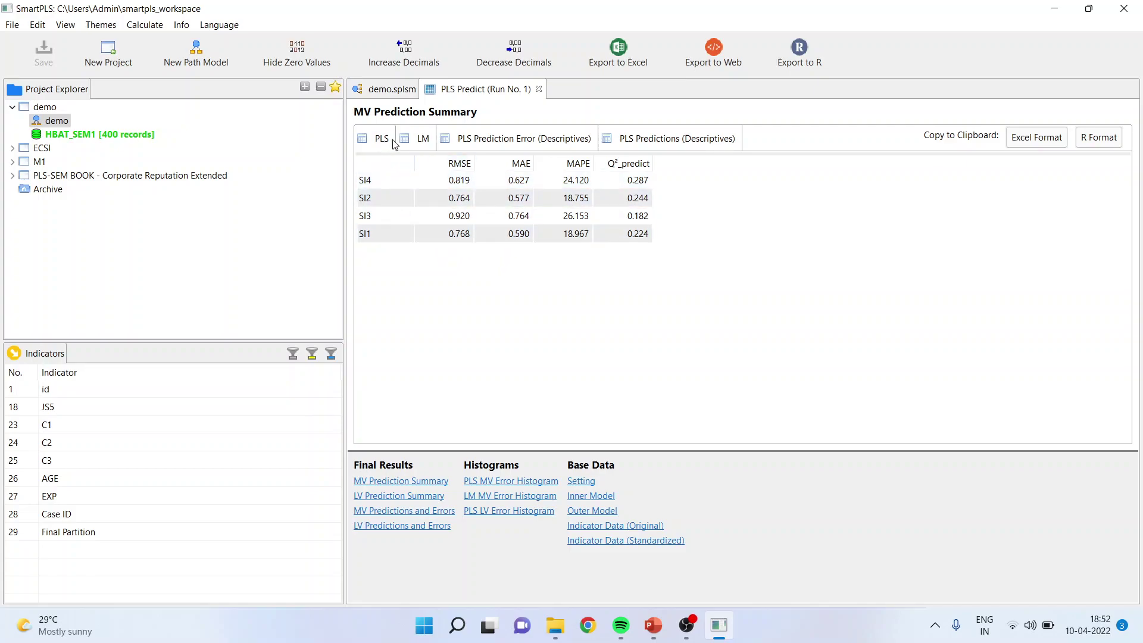
# - Switch the prediction summary to LM results, sorted by RMSE and MAE from SI3 down to SI2
pyautogui.click(422, 141)
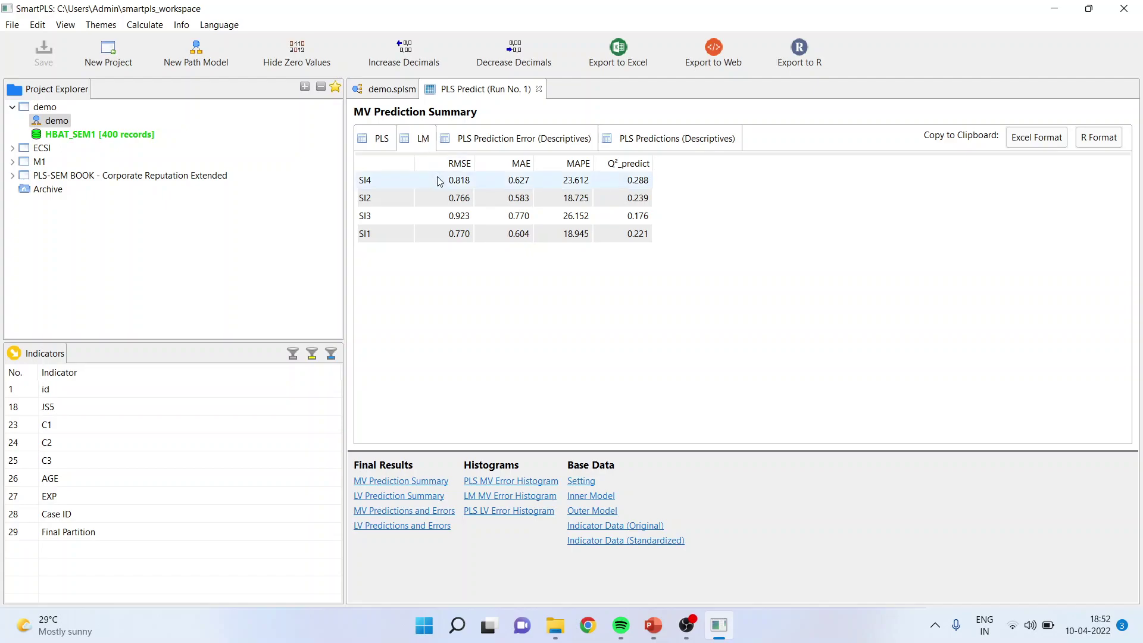
pyautogui.click(459, 164)
pyautogui.click(506, 166)
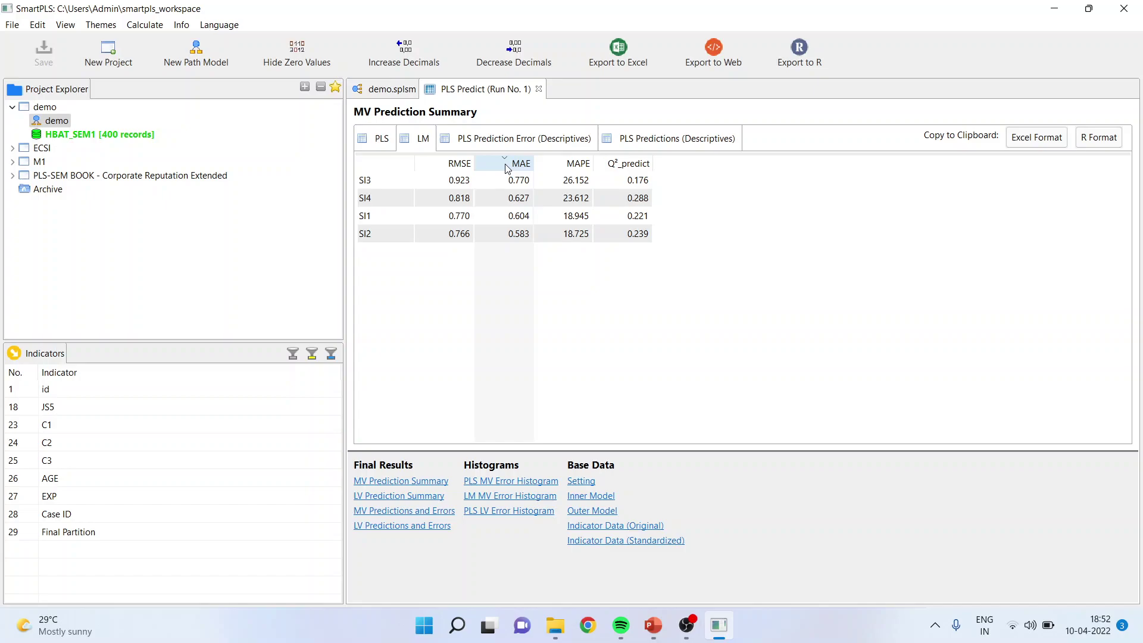
pyautogui.click(455, 165)
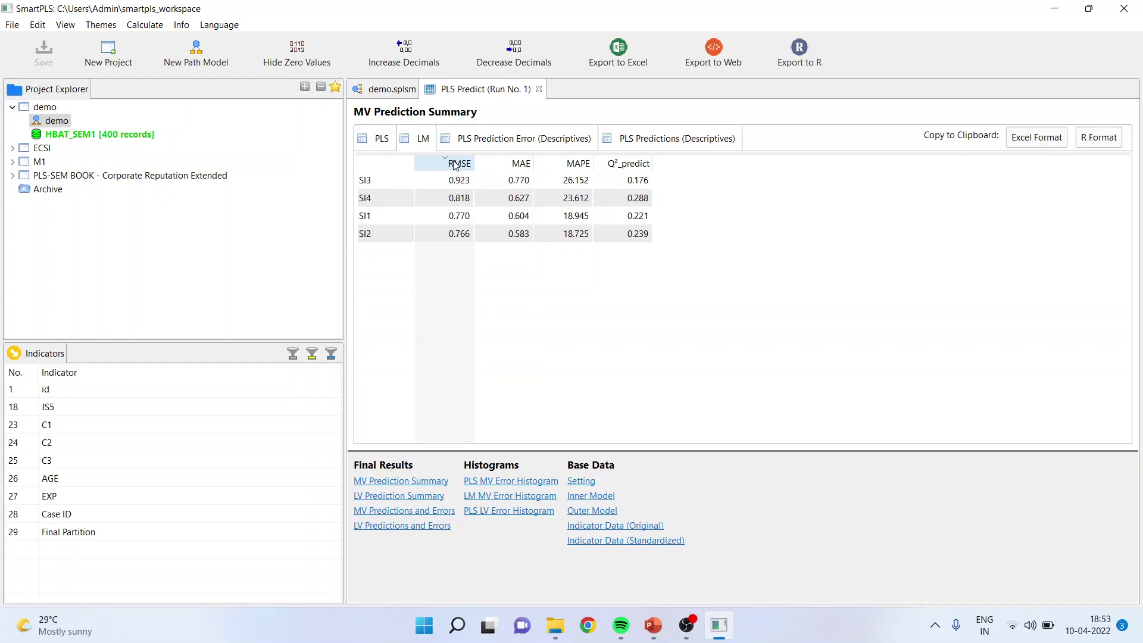
pyautogui.click(515, 165)
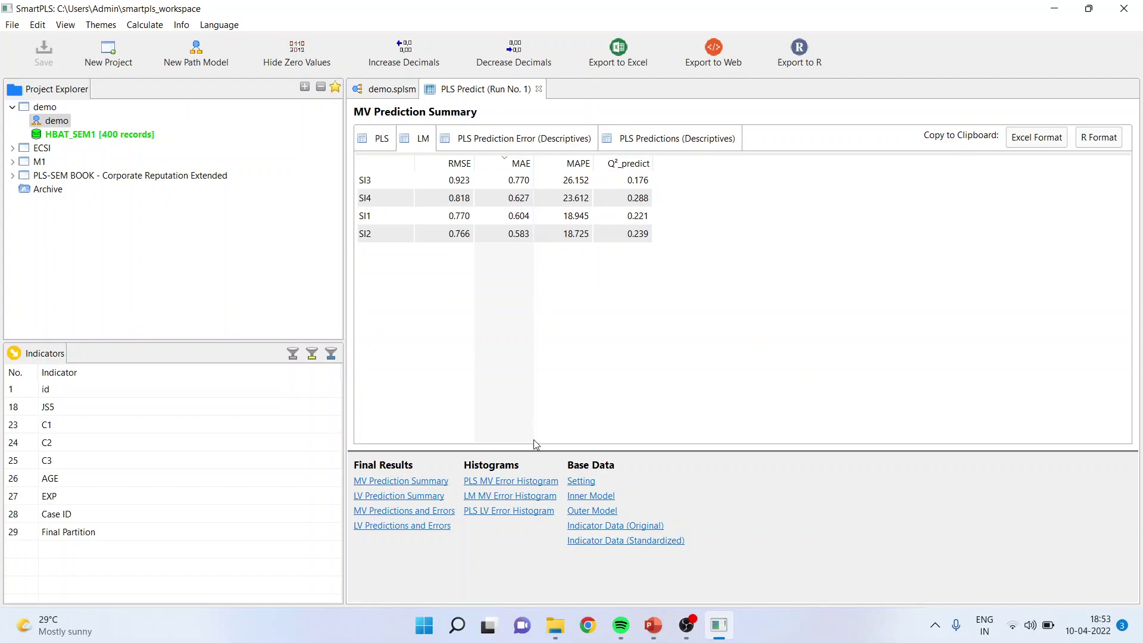
# - Open the PLS MV Error Histogram and view SI2, SI3, then SI1
pyautogui.click(527, 482)
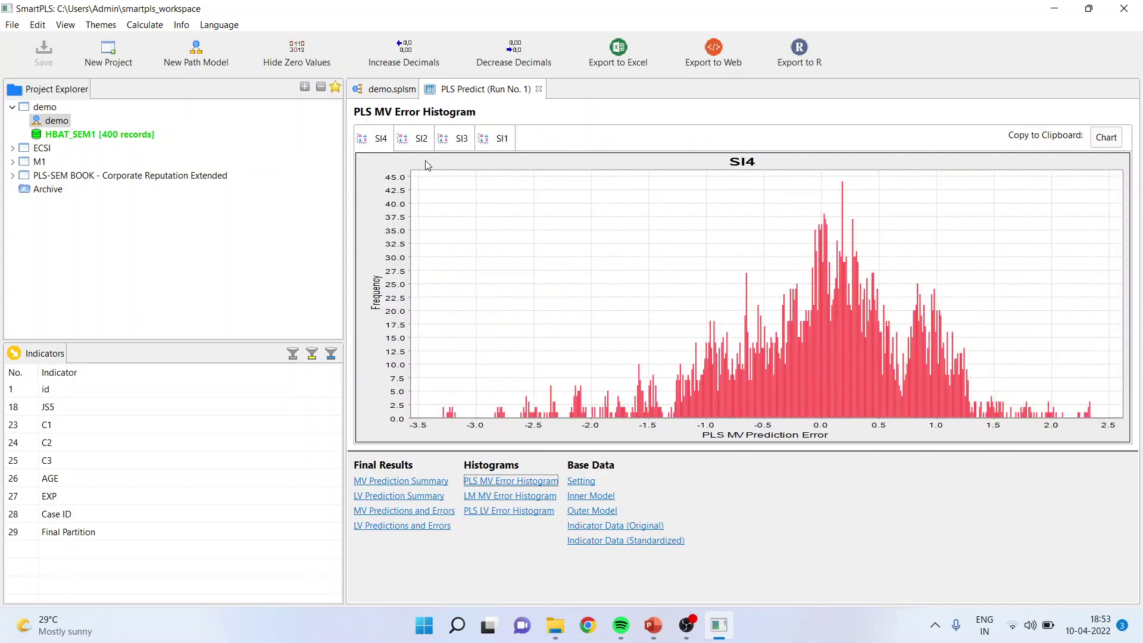
pyautogui.click(420, 143)
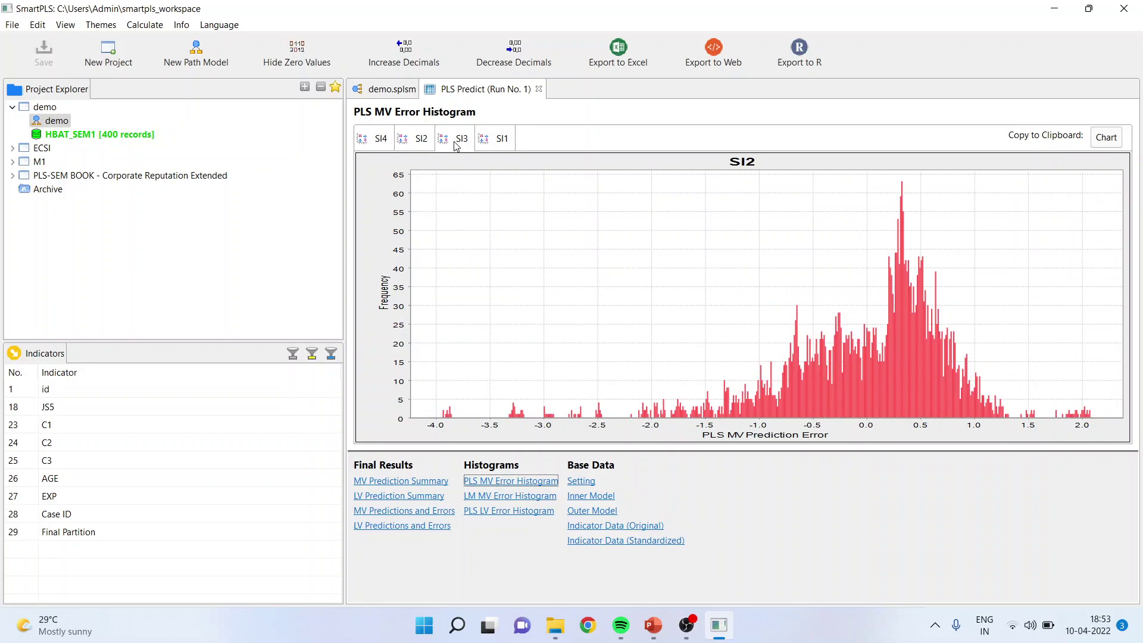
pyautogui.click(462, 141)
pyautogui.click(500, 143)
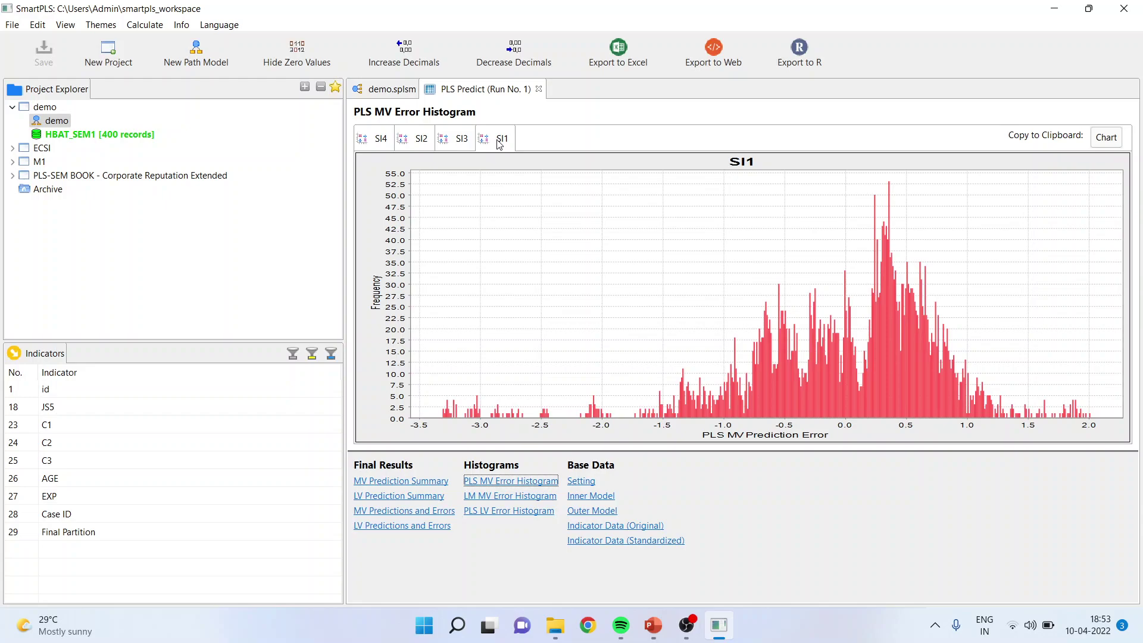
# - Launch Microsoft Word from a Start menu search for 'word'
pyautogui.click(424, 625)
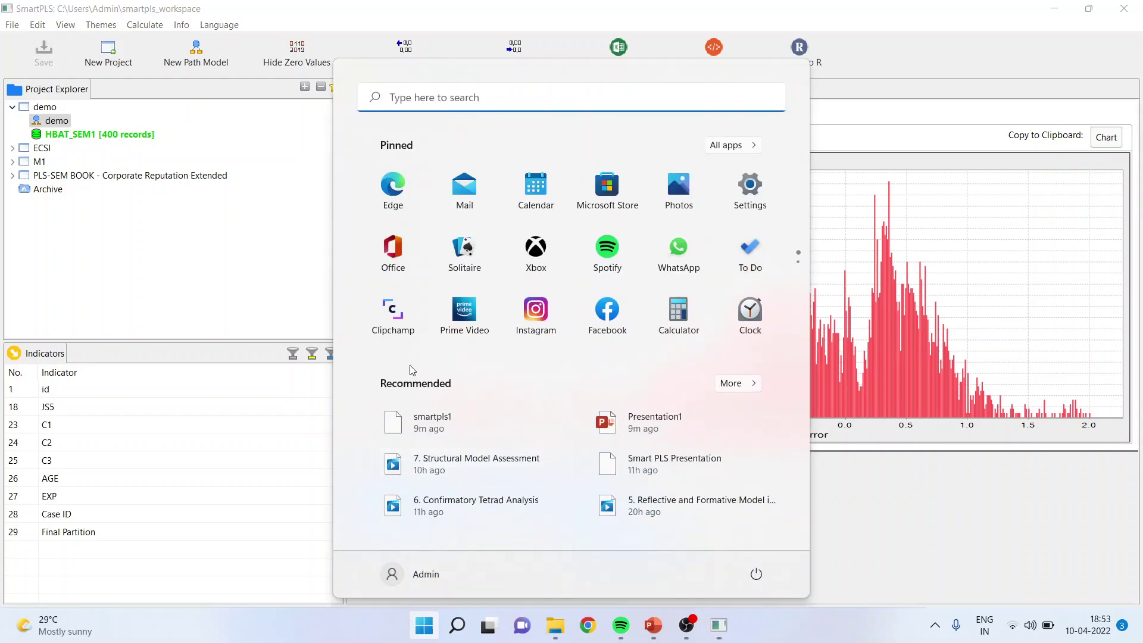
pyautogui.click(421, 106)
pyautogui.write('w')
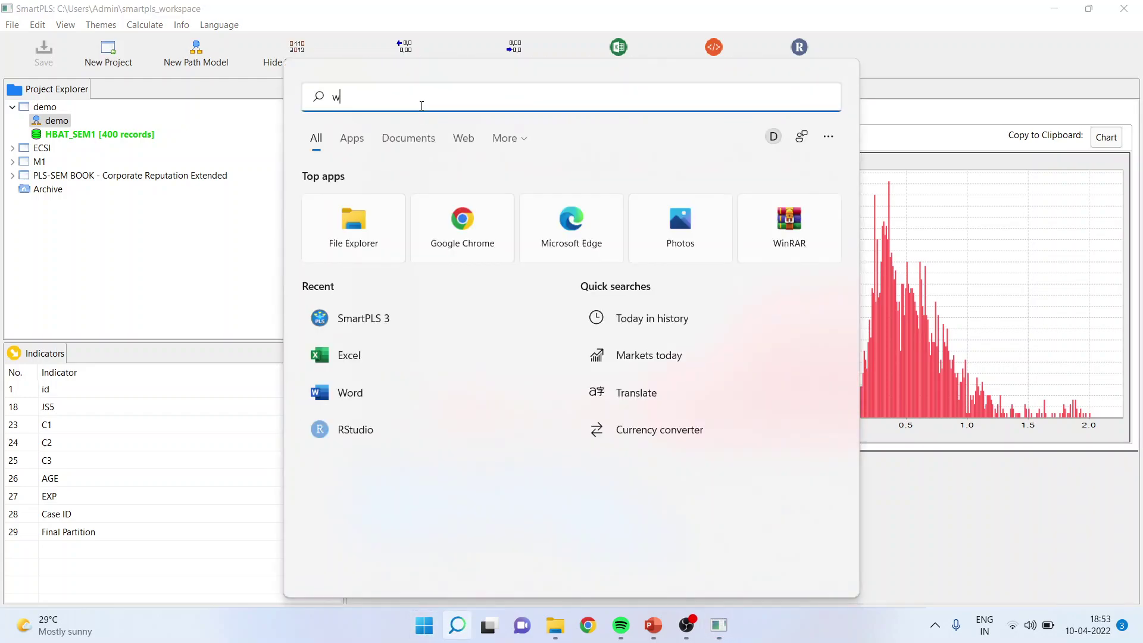
pyautogui.write('ord')
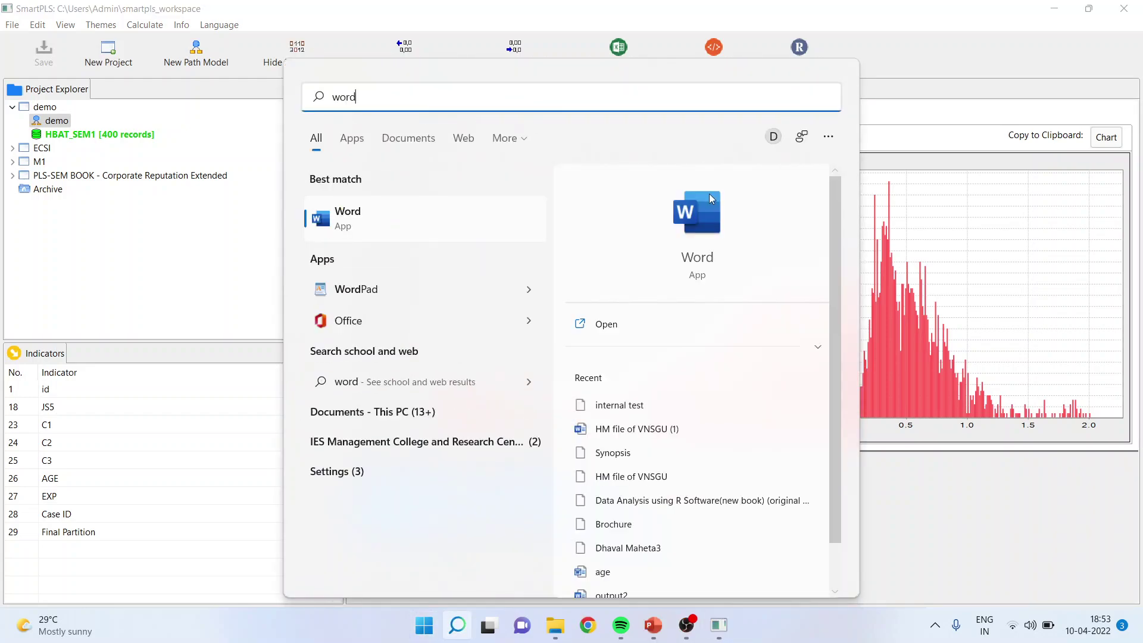
pyautogui.click(694, 267)
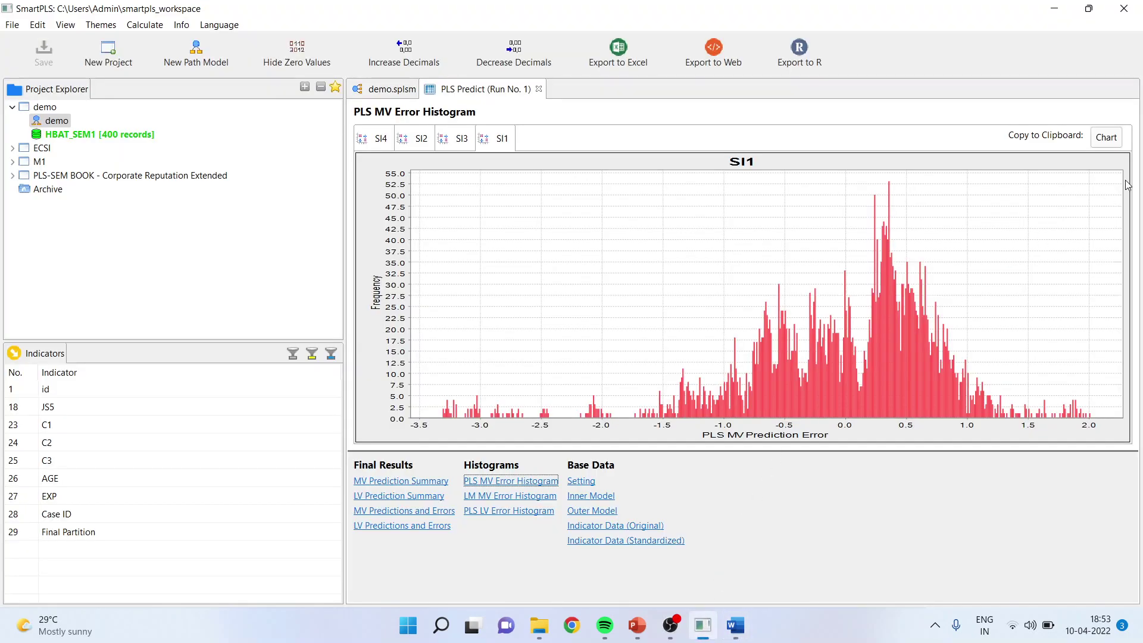
# - Paste the SI1 histogram chart at 500 by 300 into the blank Word document
pyautogui.click(1106, 137)
pyautogui.click(709, 377)
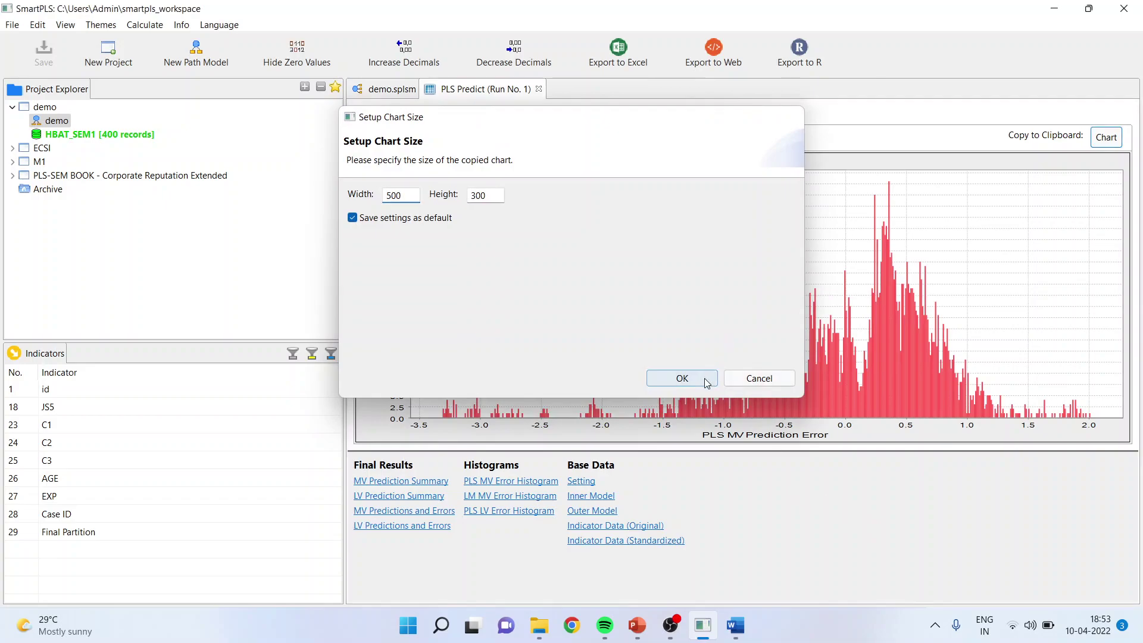
pyautogui.click(736, 625)
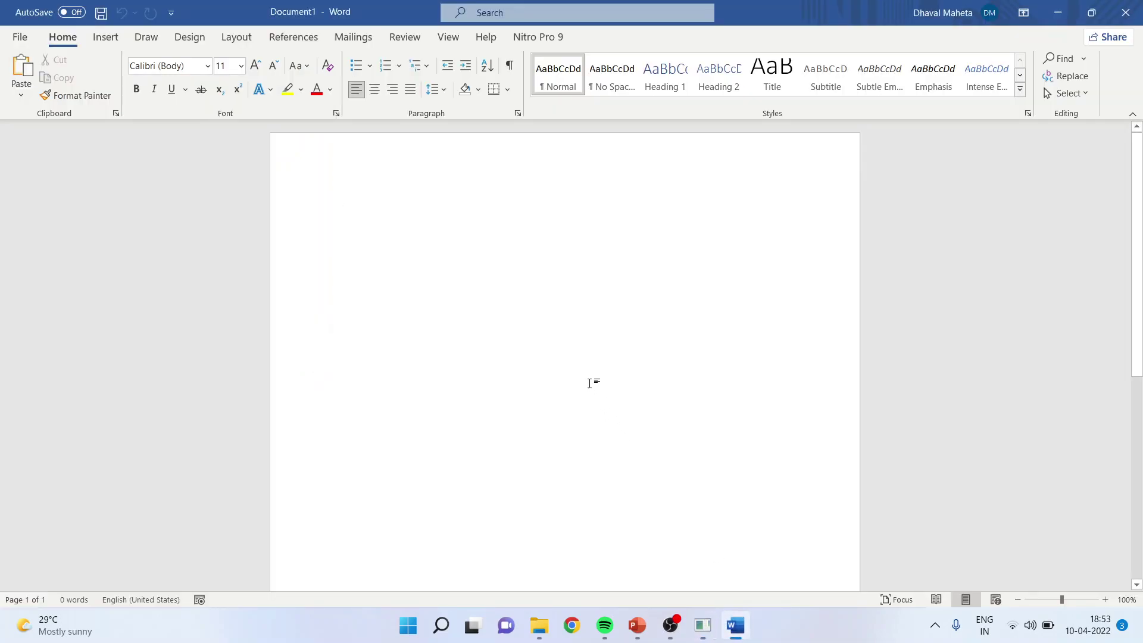
pyautogui.hotkey('ctrl', 'v')
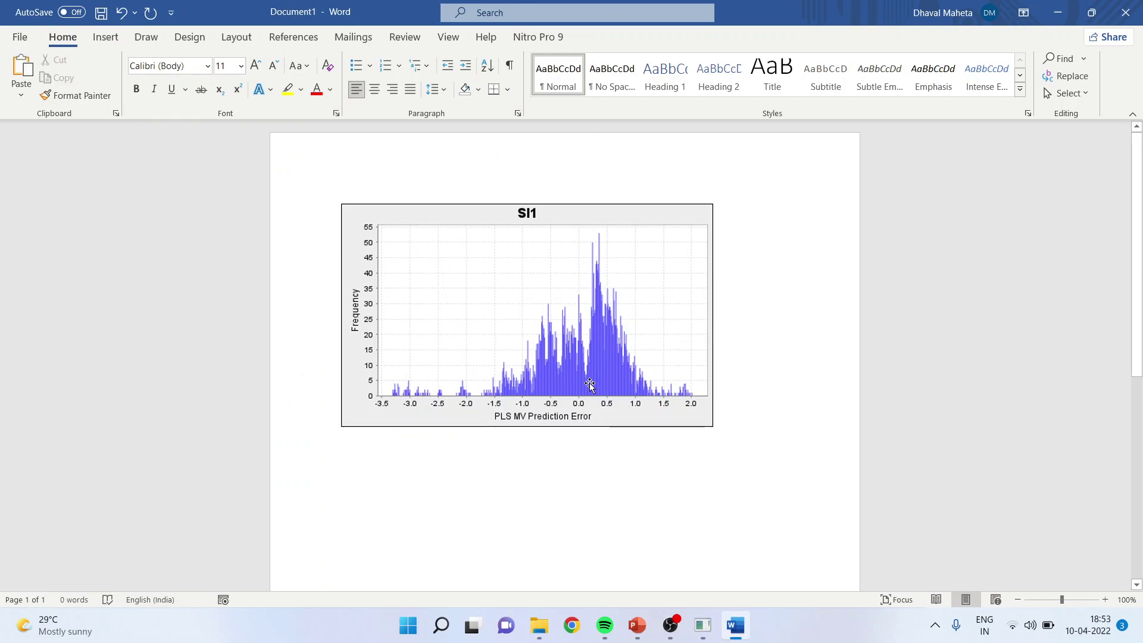
# - Draw a red bell-shaped curve over the histogram with the red pen
pyautogui.click(183, 37)
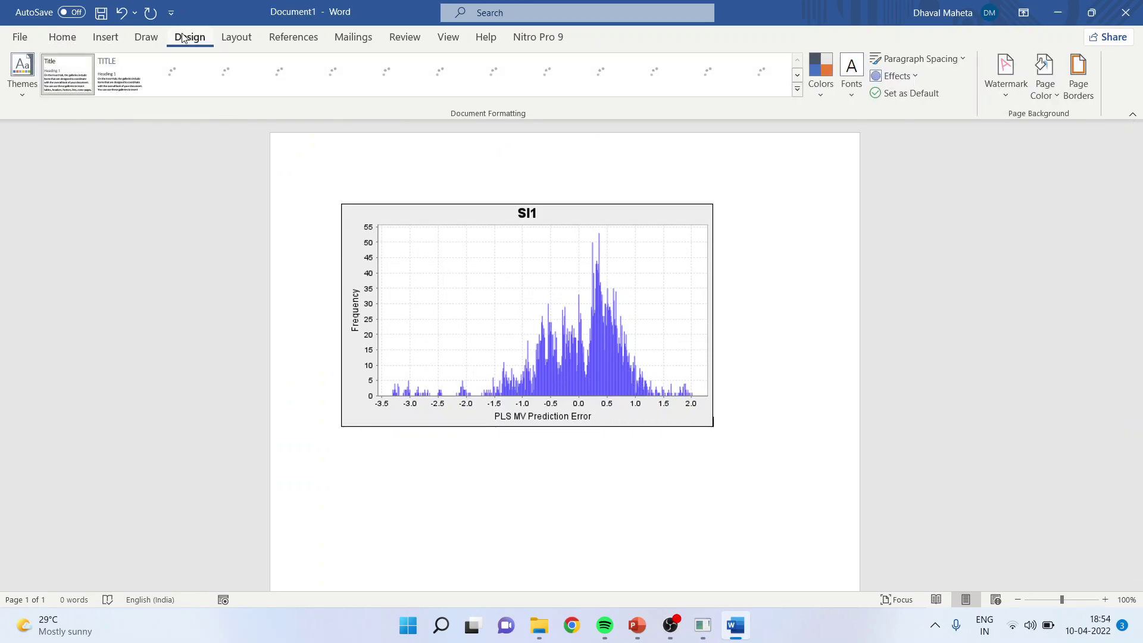
pyautogui.click(152, 41)
pyautogui.click(137, 94)
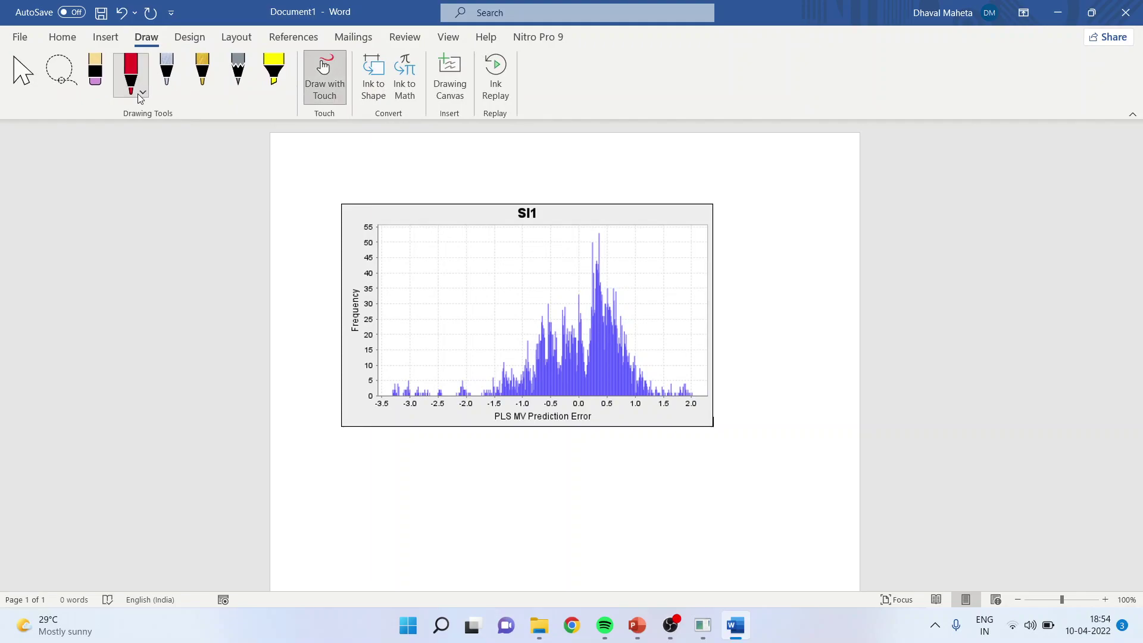
pyautogui.click(139, 94)
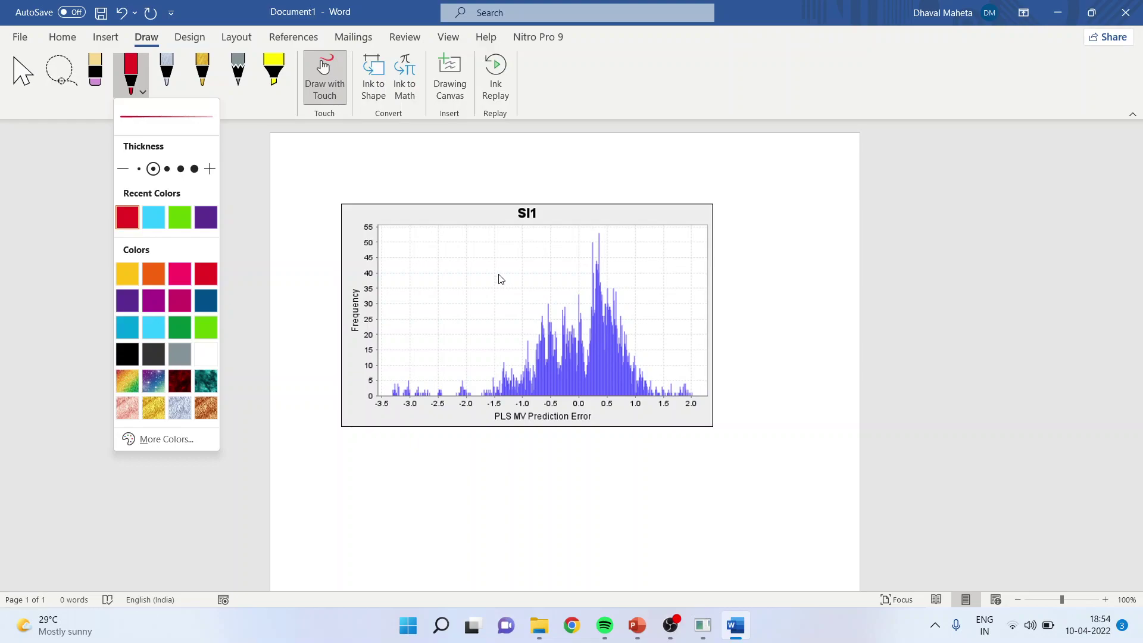
pyautogui.click(579, 405)
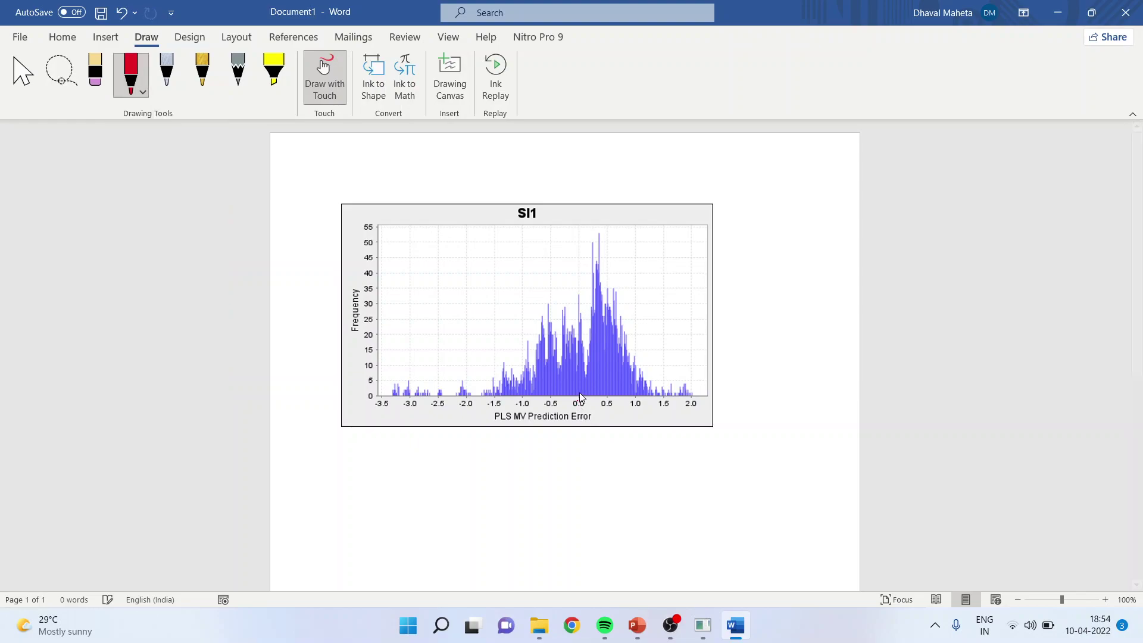
pyautogui.moveTo(582, 372); pyautogui.dragTo(582, 362)
pyautogui.click(466, 389)
pyautogui.moveTo(491, 391)
pyautogui.mouseDown()
pyautogui.moveTo(565, 333)
pyautogui.moveTo(603, 274)
pyautogui.moveTo(641, 368)
pyautogui.moveTo(685, 391)
pyautogui.mouseUp()
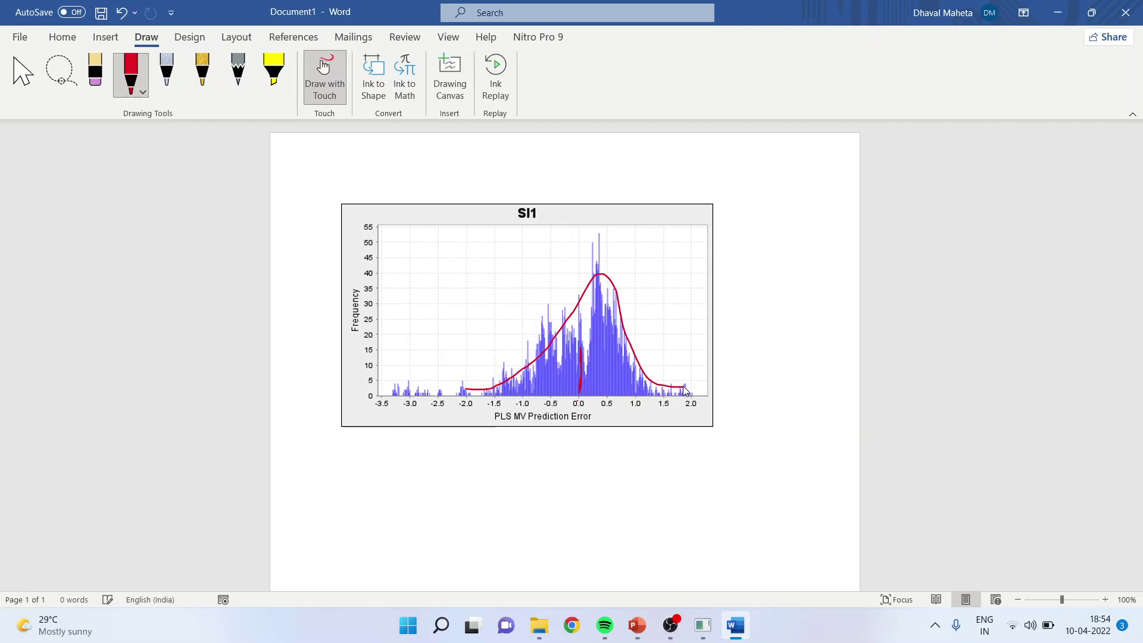
pyautogui.click(703, 625)
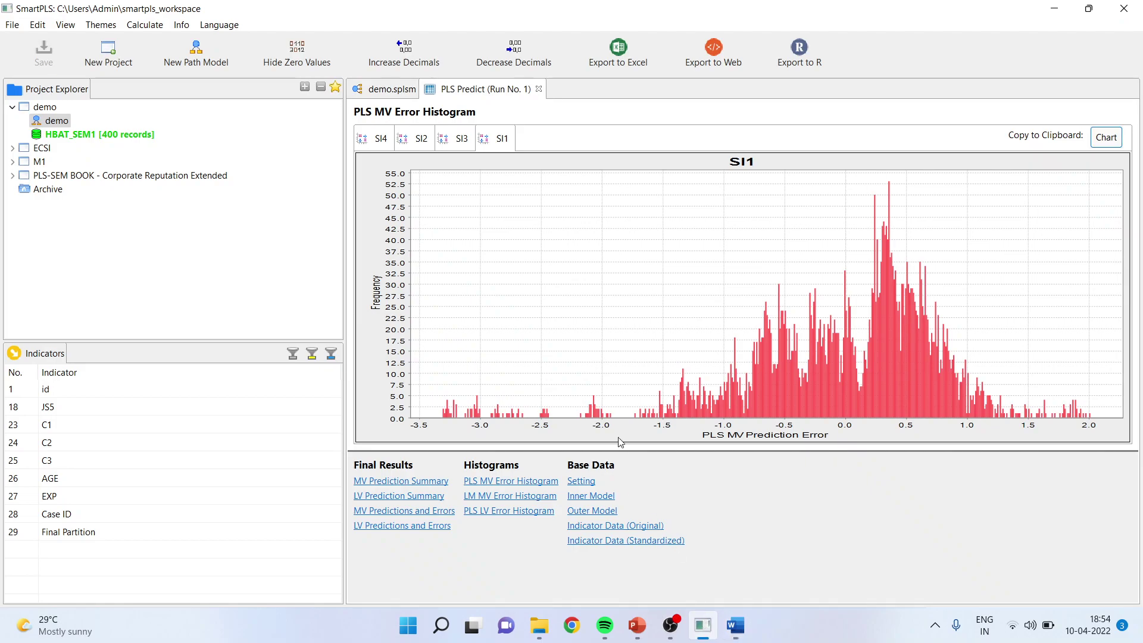
# - View the SI2, SI3 and SI4 error histograms, then the PLS MV Prediction Summary table
pyautogui.click(417, 141)
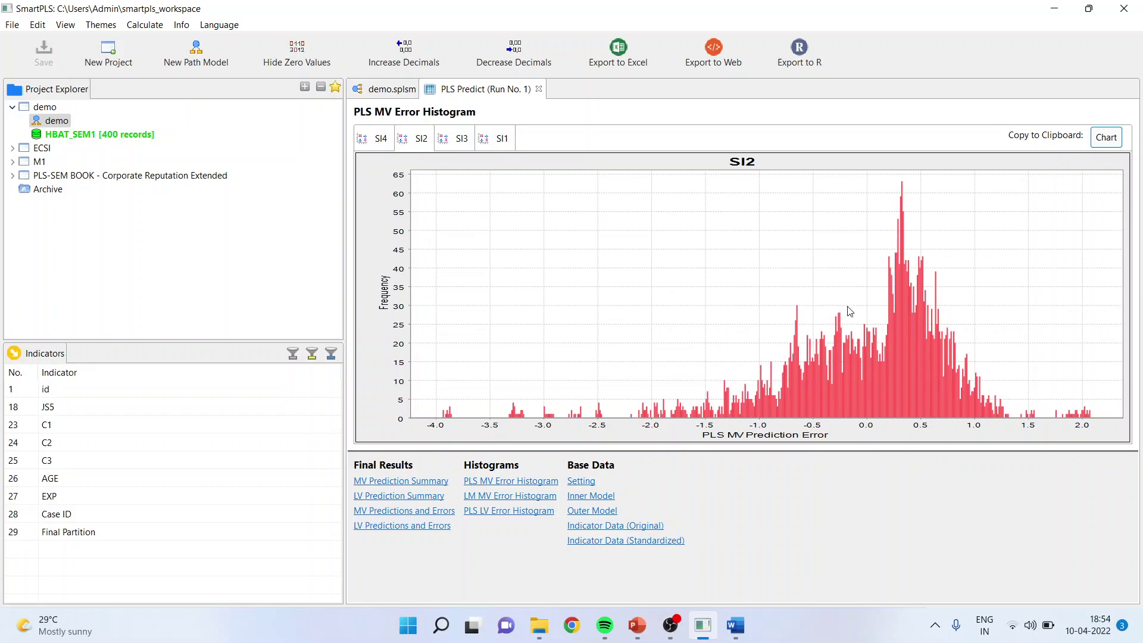
pyautogui.click(460, 140)
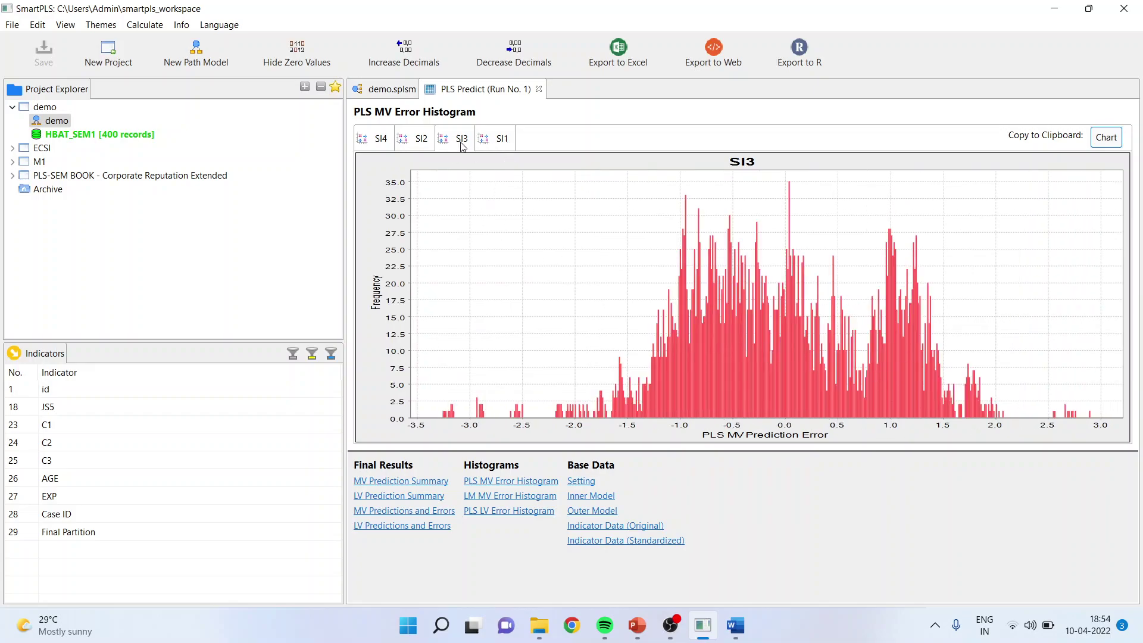
pyautogui.click(377, 141)
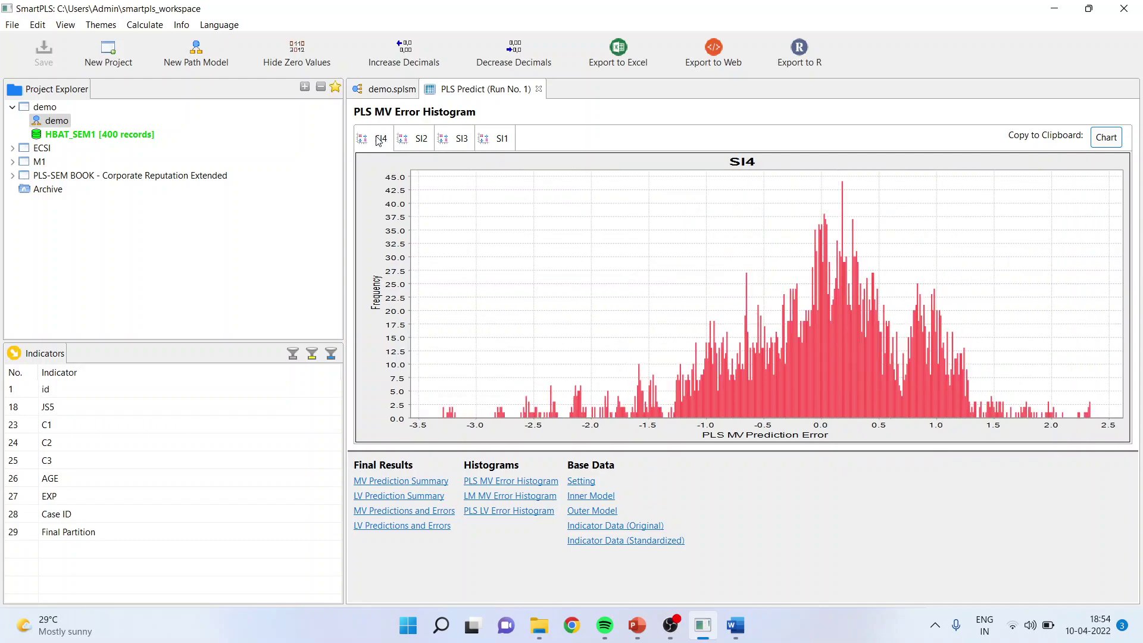
pyautogui.click(430, 482)
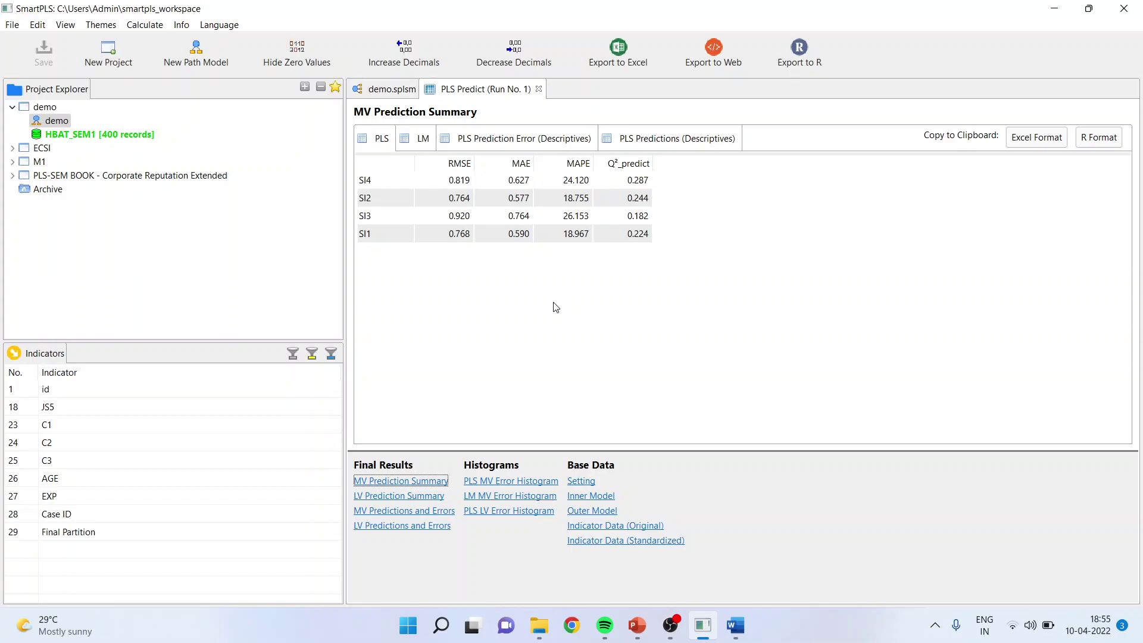
# - Search the Start menu for 'exccel' and launch Excel
pyautogui.click(408, 625)
pyautogui.click(459, 104)
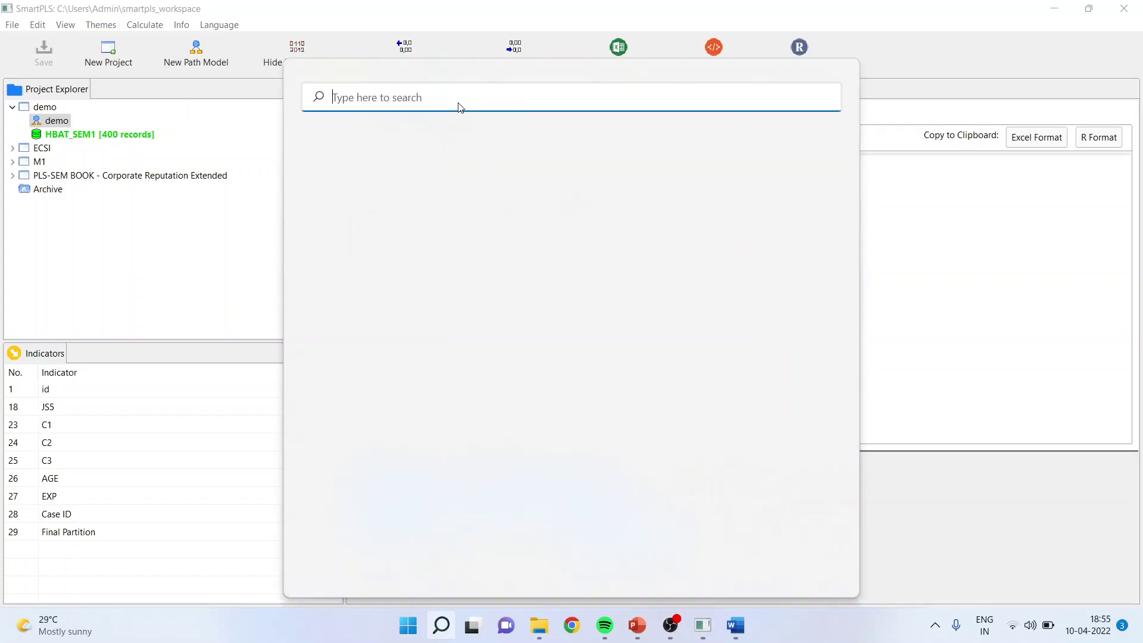
pyautogui.write('exccel')
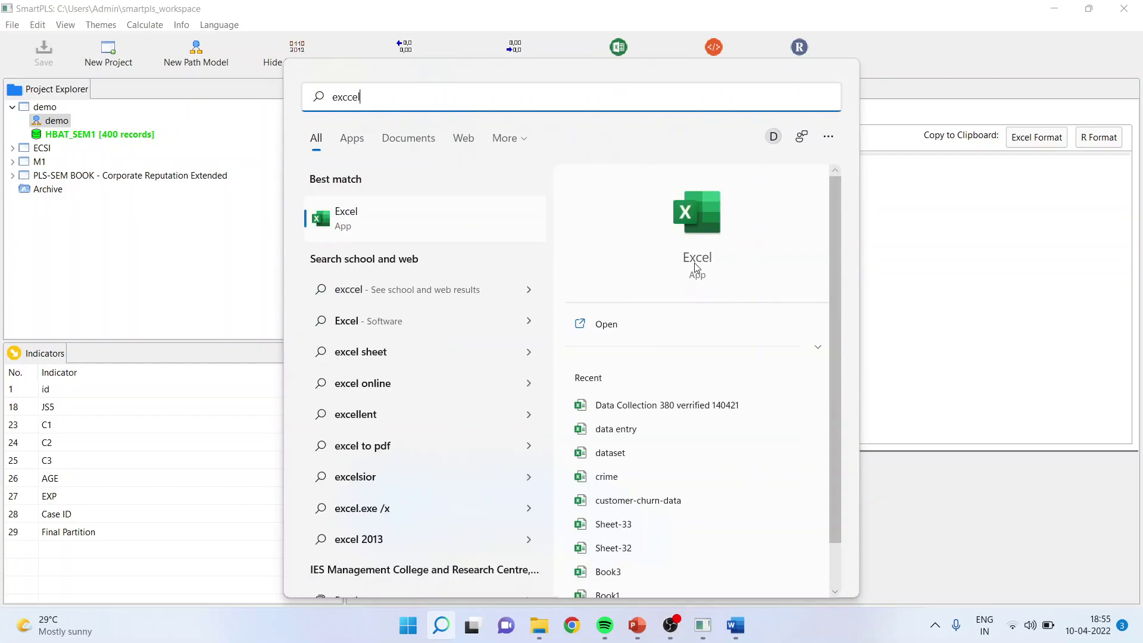
pyautogui.click(697, 264)
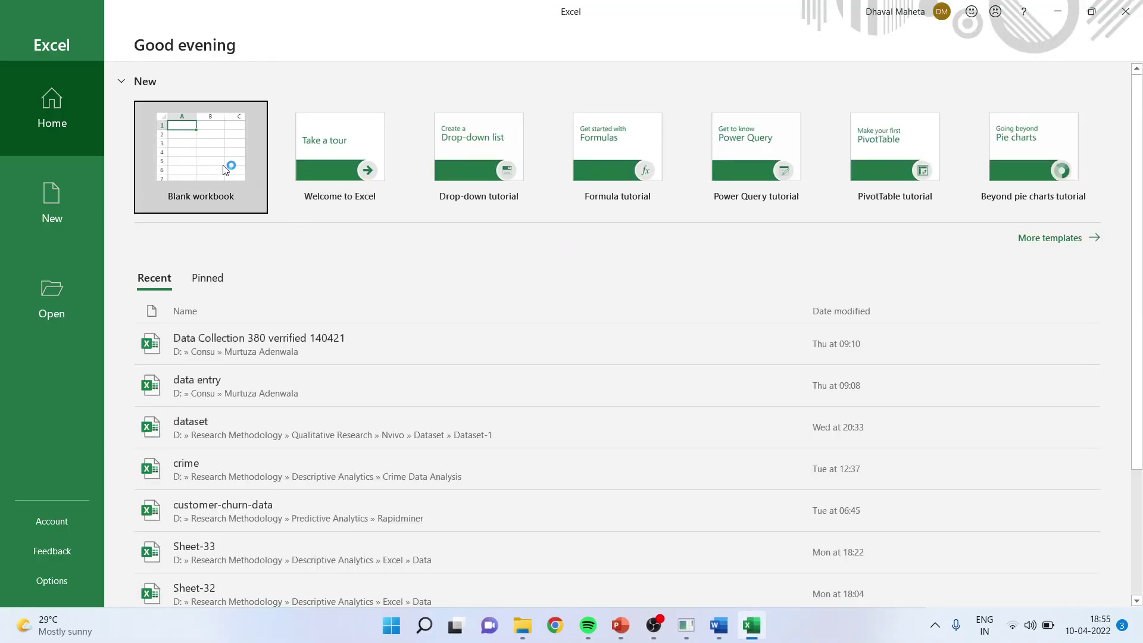
# - In a blank workbook, type 'PLS' in A1 and paste the PLS summary table at A2
pyautogui.click(223, 170)
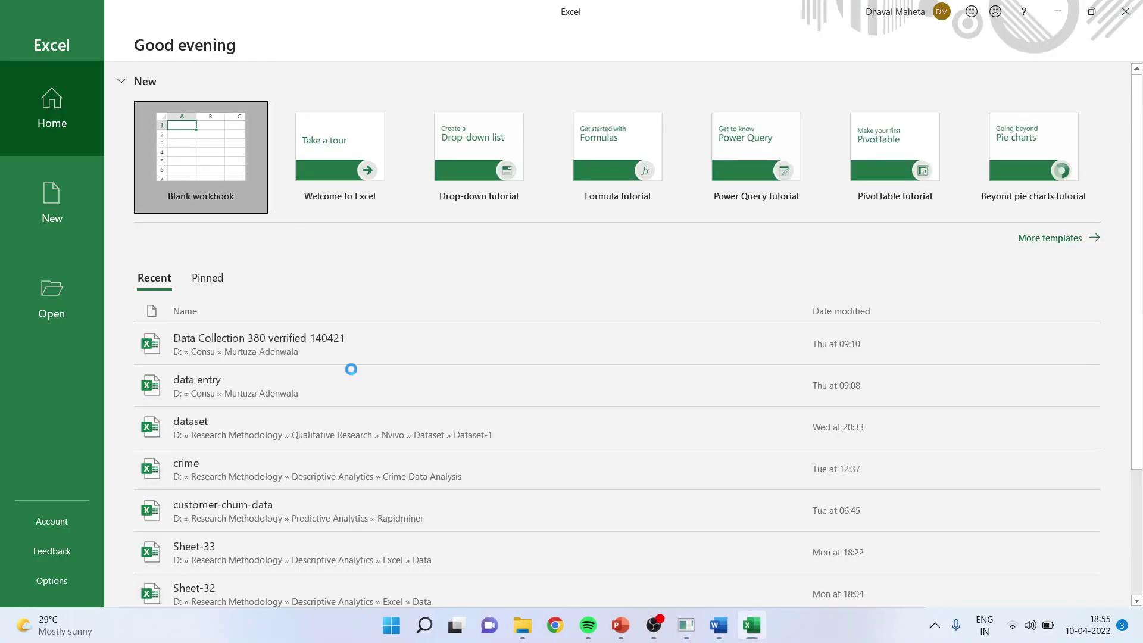
pyautogui.click(686, 625)
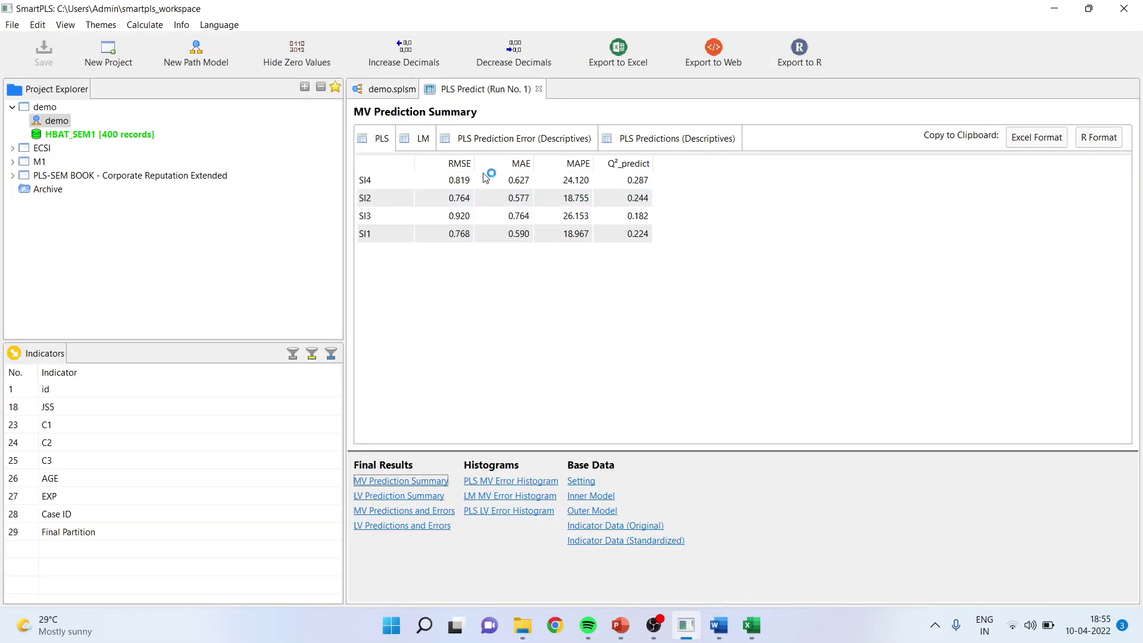
pyautogui.click(382, 139)
pyautogui.click(1033, 147)
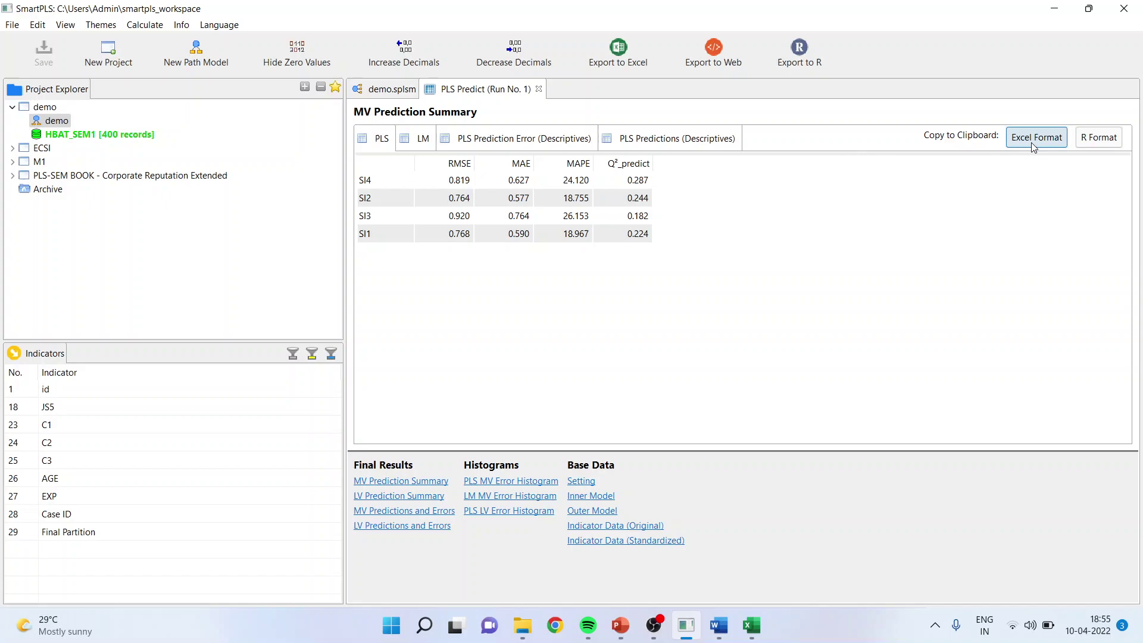
pyautogui.click(751, 625)
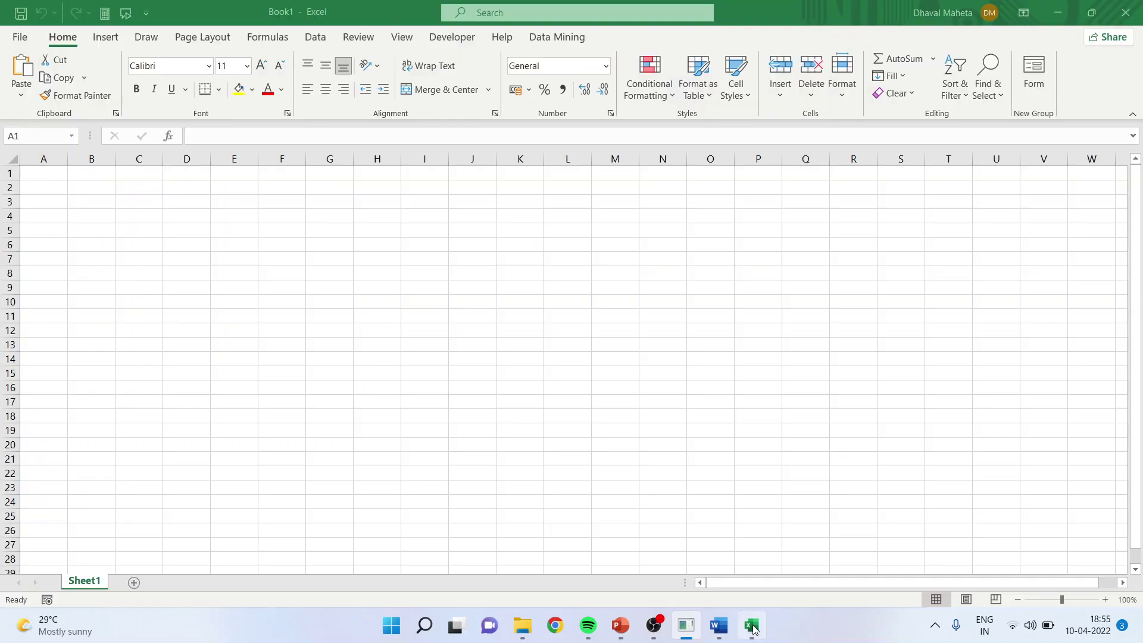
pyautogui.write('PLS')
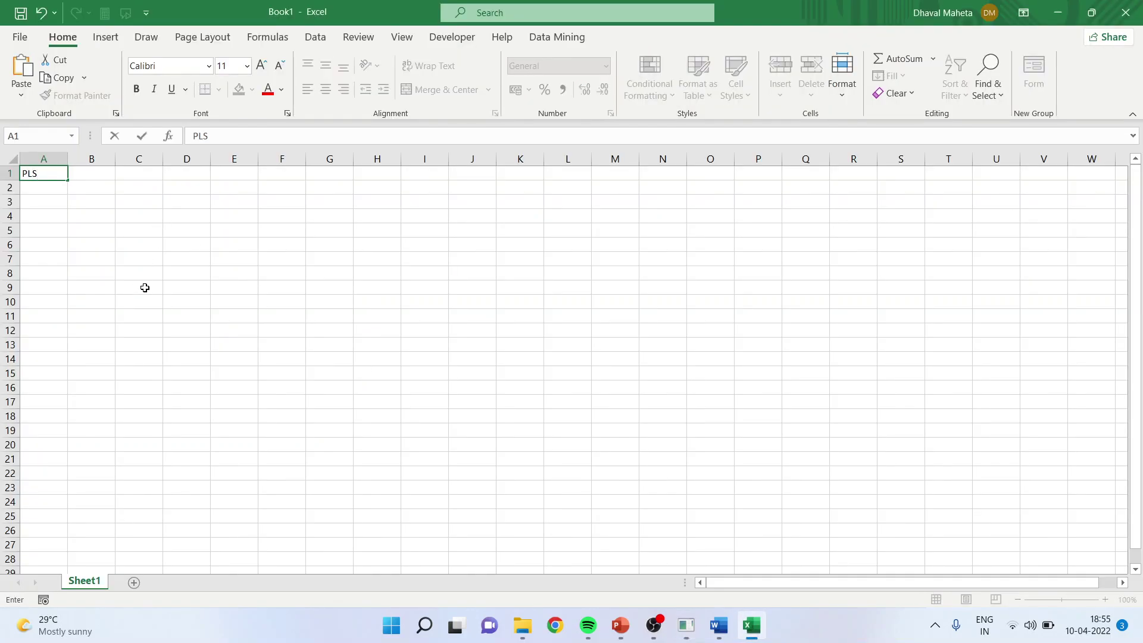
pyautogui.press('Return')
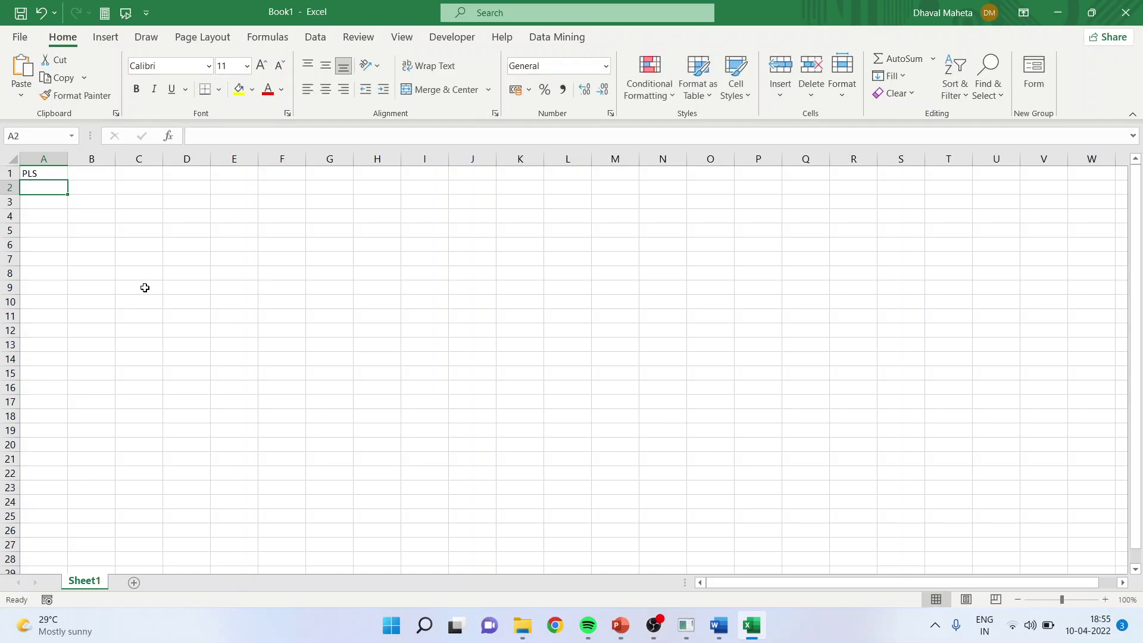
pyautogui.hotkey('ctrl', 'v')
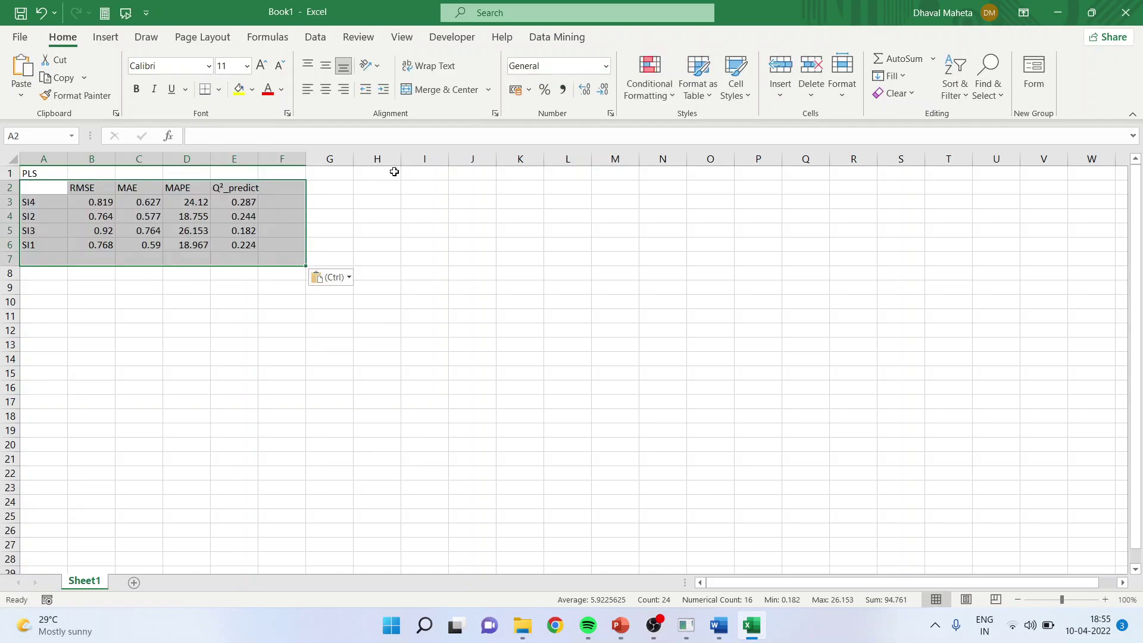
# - Type 'LM' in H1 and paste SmartPLS's LM summary table at H2
pyautogui.click(384, 176)
pyautogui.write('LM')
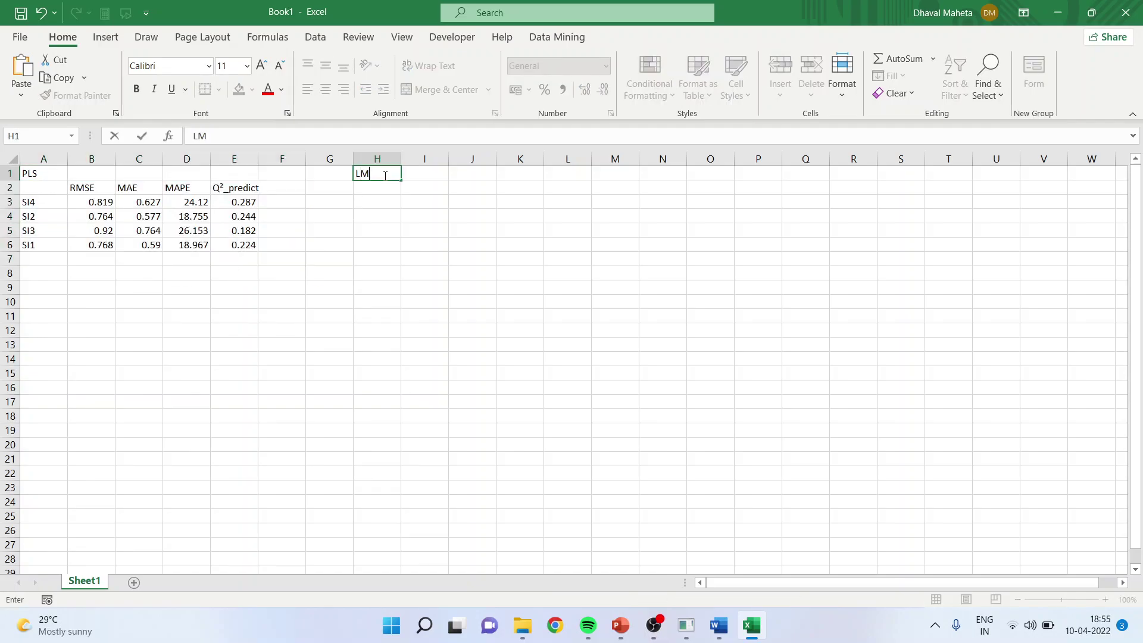
pyautogui.press('Return')
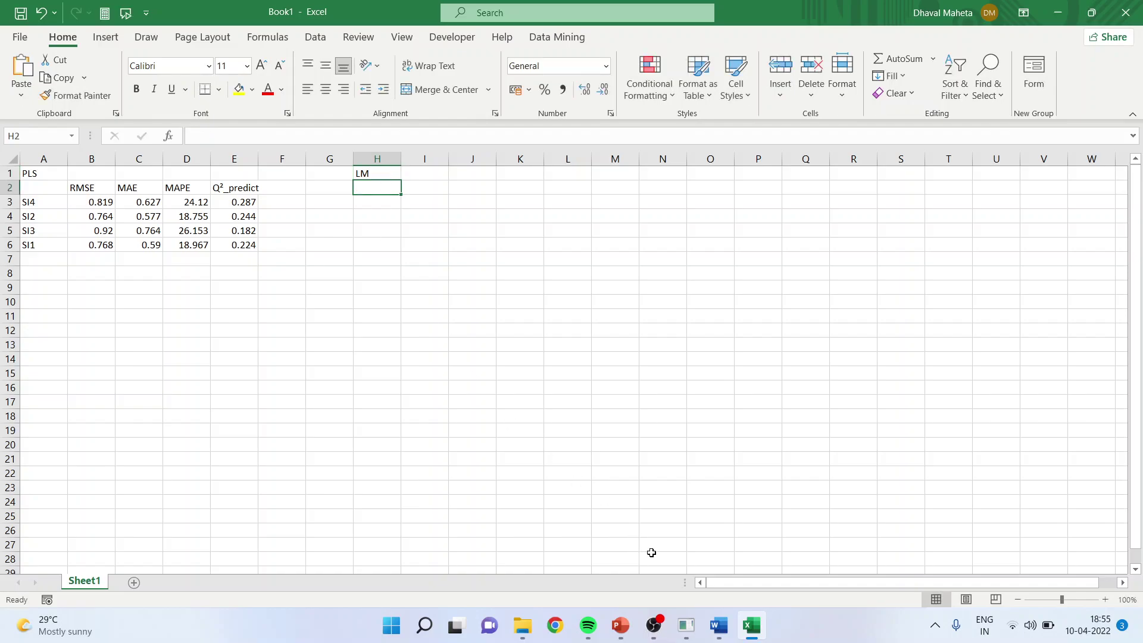
pyautogui.click(686, 625)
pyautogui.click(424, 141)
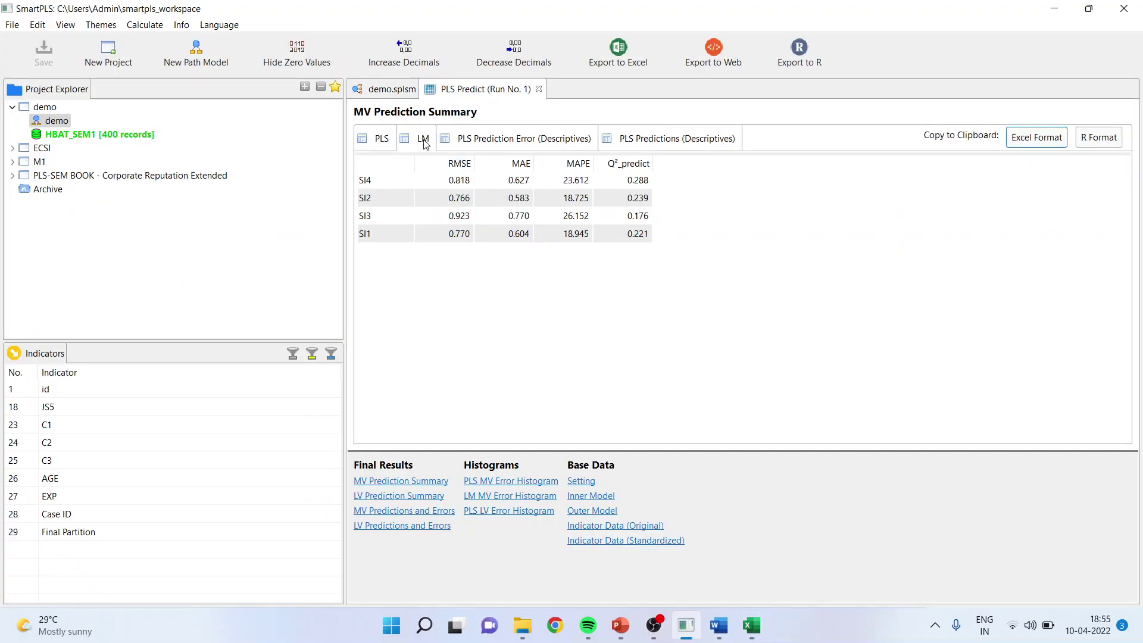
pyautogui.click(1037, 138)
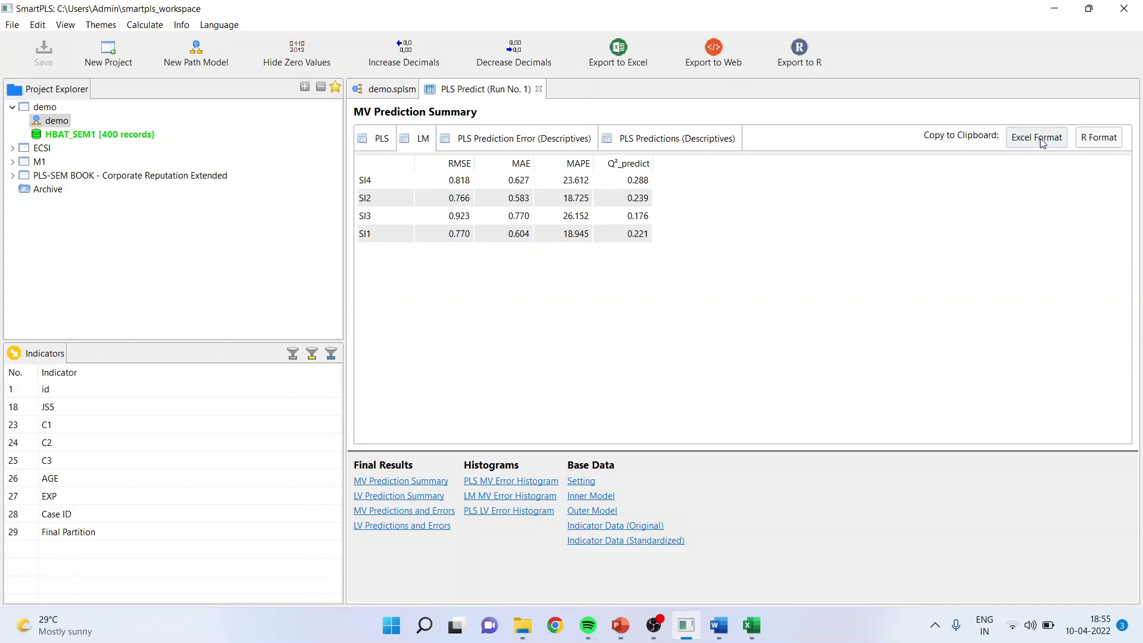
pyautogui.click(752, 625)
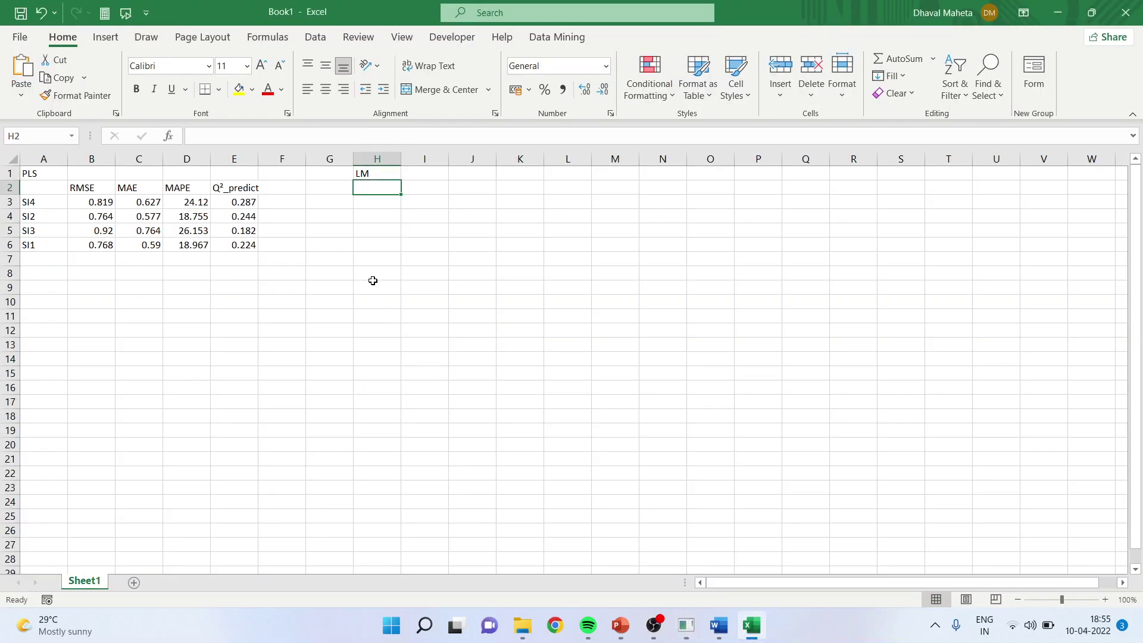
pyautogui.hotkey('ctrl', 'v')
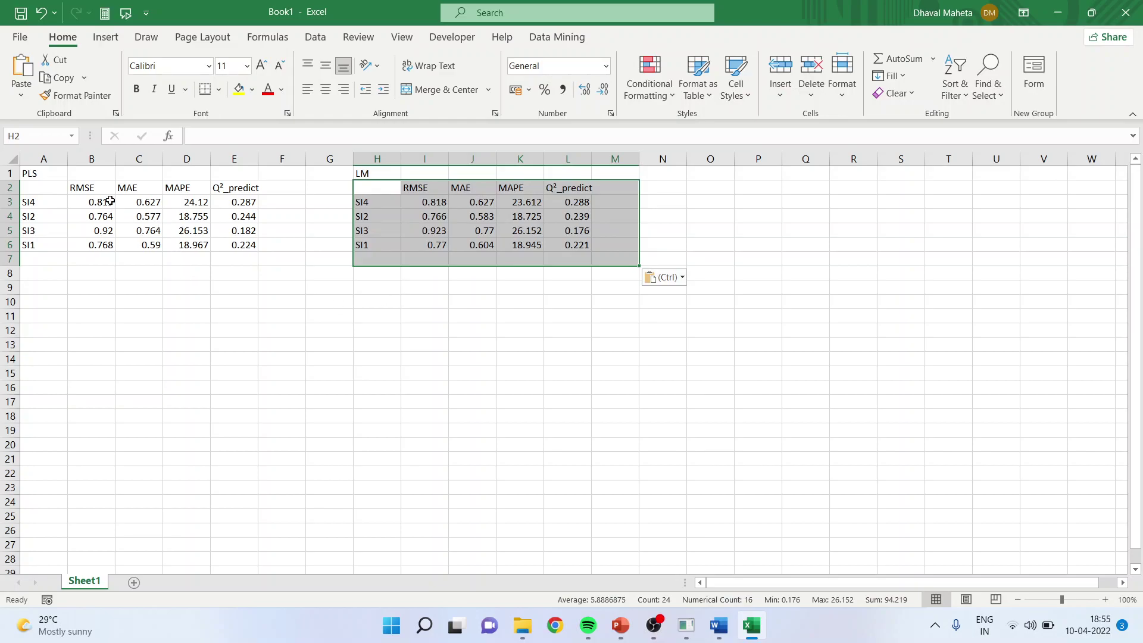
# - Delete the RMSE column from both the PLS and LM tables
pyautogui.click(96, 159)
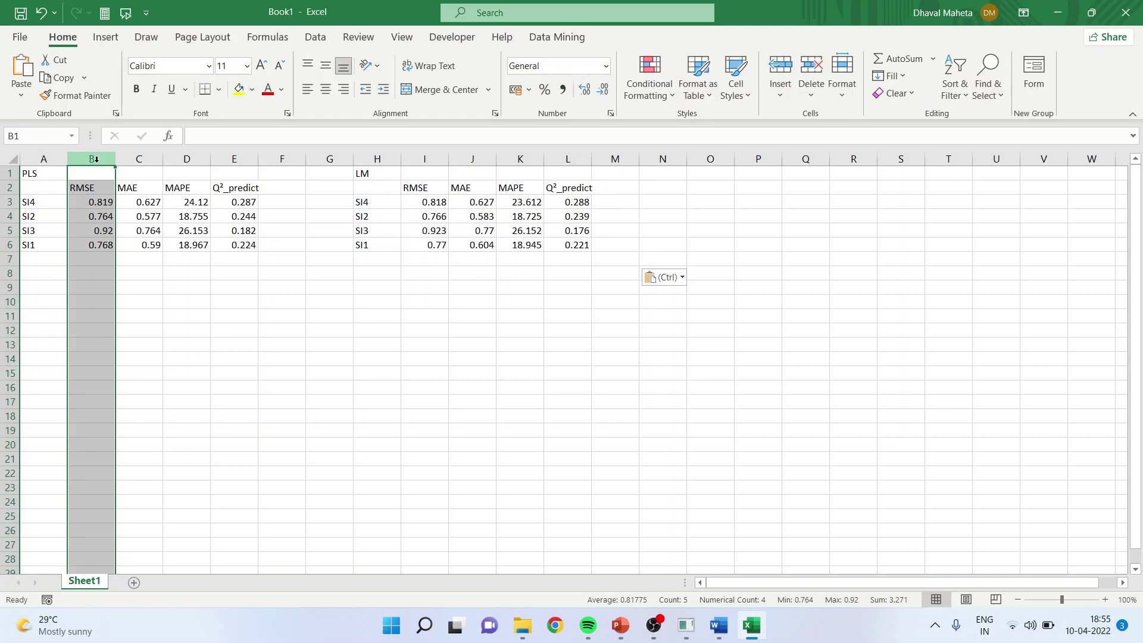
pyautogui.rightClick(95, 159)
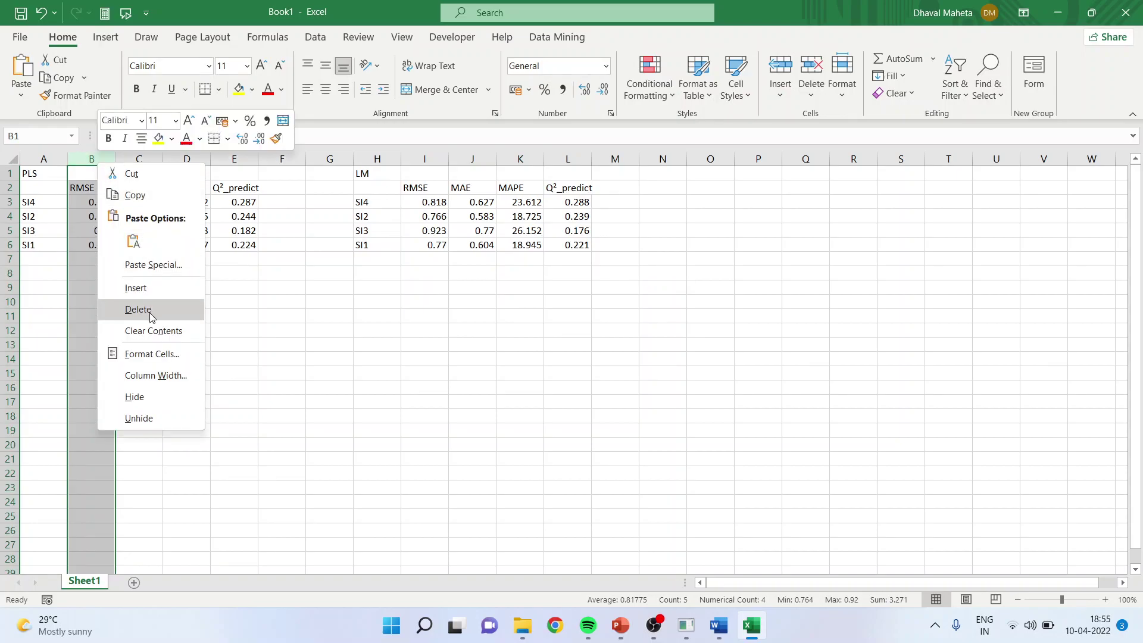
pyautogui.press('Escape')
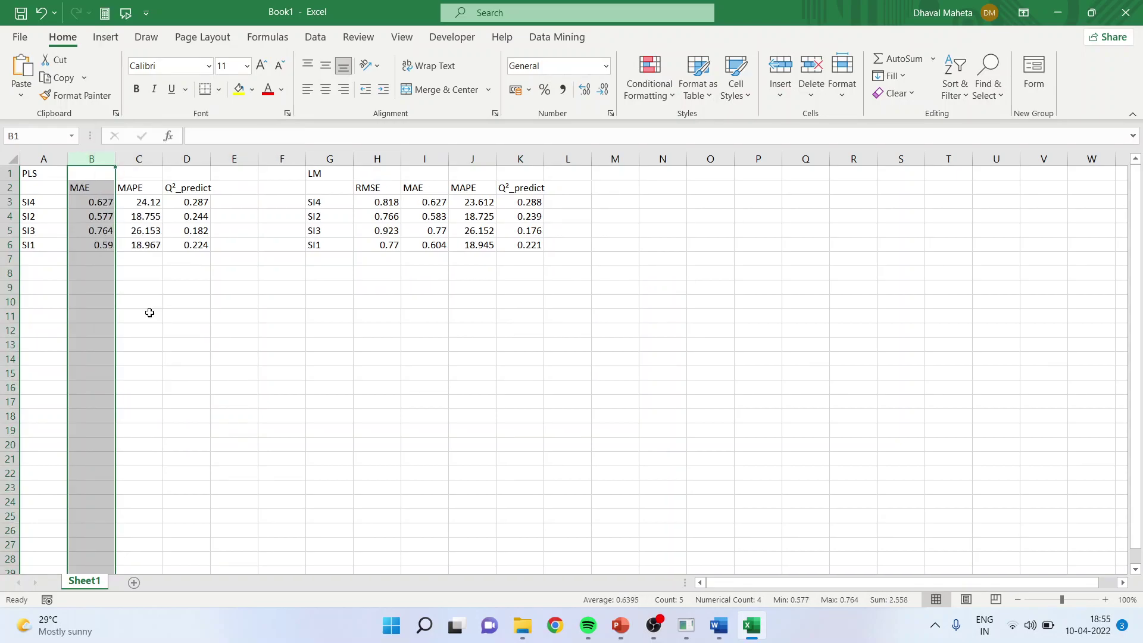
pyautogui.click(384, 159)
pyautogui.rightClick(386, 159)
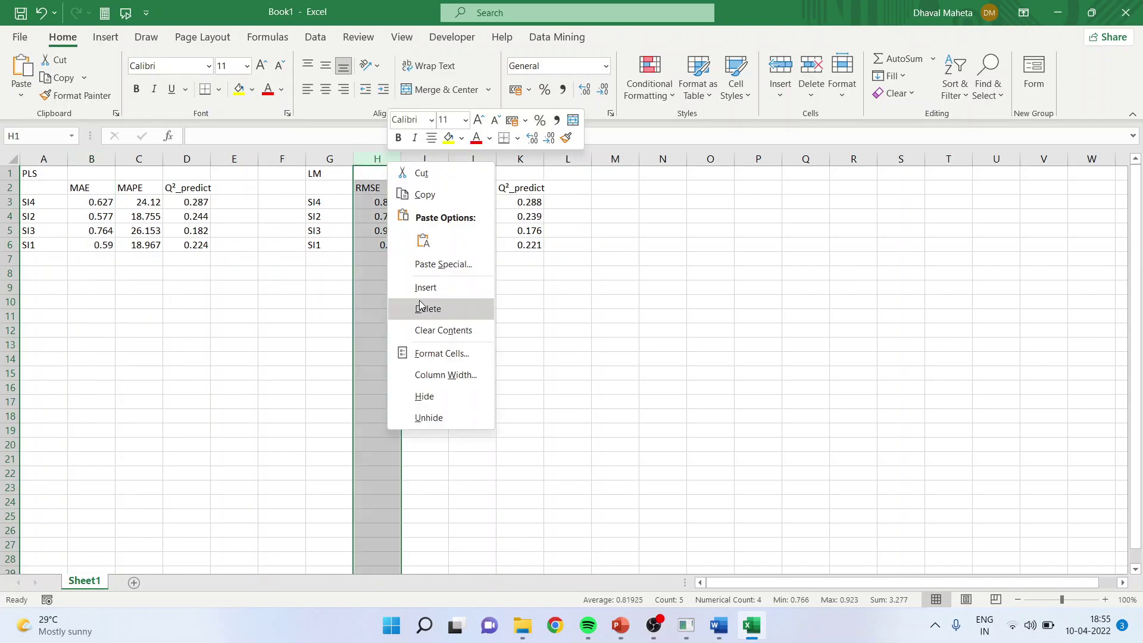
pyautogui.click(423, 308)
# - Delete the MAPE column from both tables, then select each table's MAE column
pyautogui.click(141, 160)
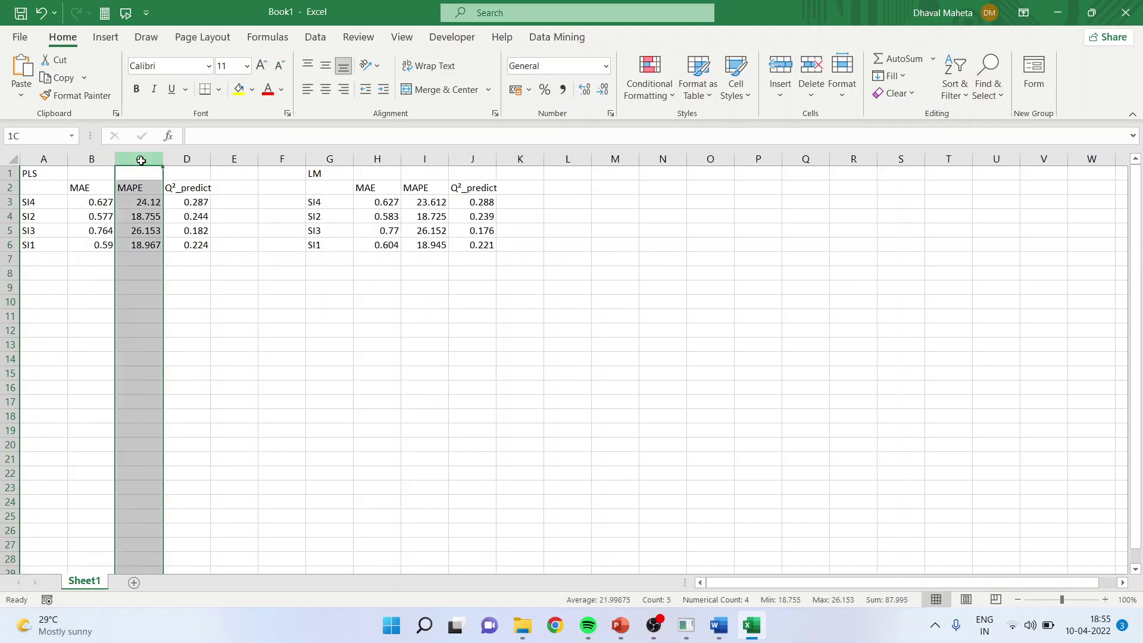
pyautogui.rightClick(141, 160)
pyautogui.click(200, 309)
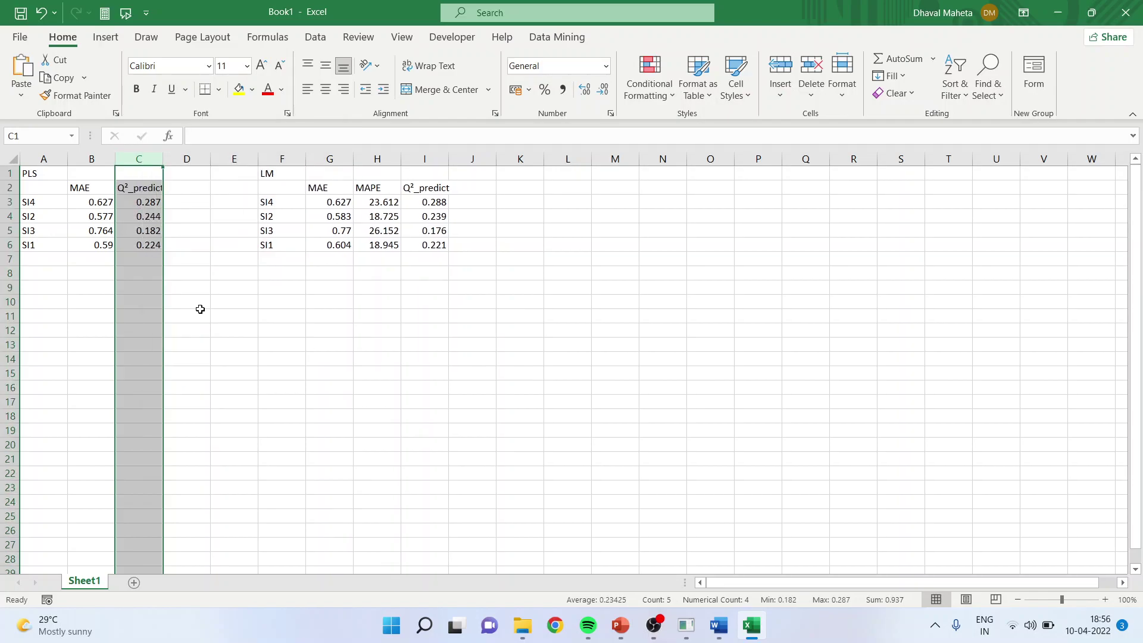
pyautogui.click(379, 160)
pyautogui.rightClick(379, 160)
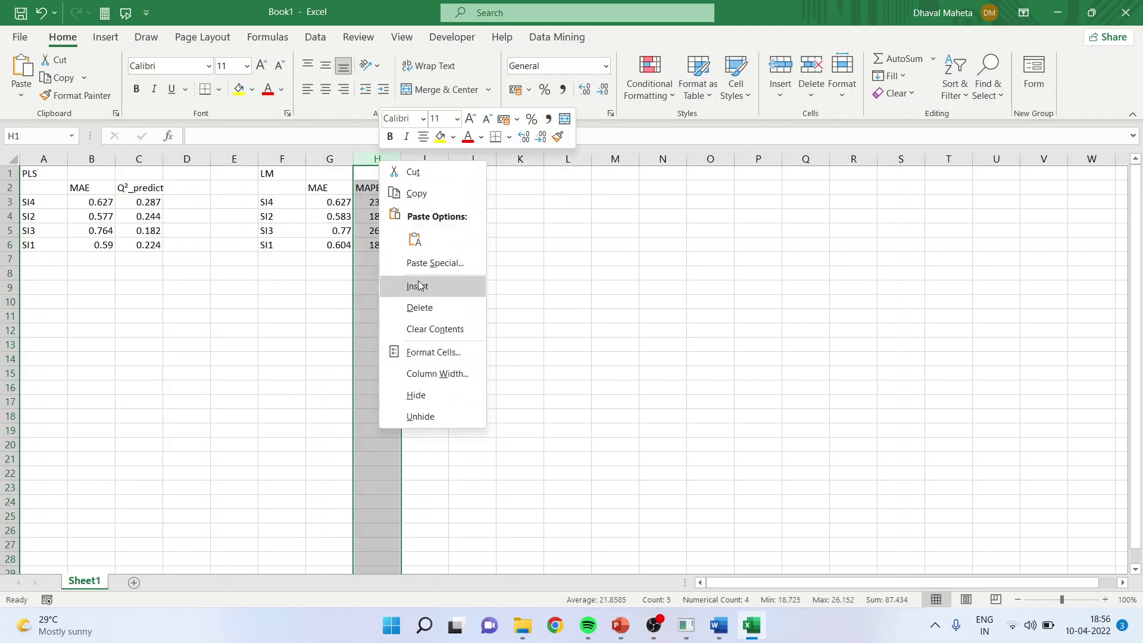
pyautogui.click(419, 306)
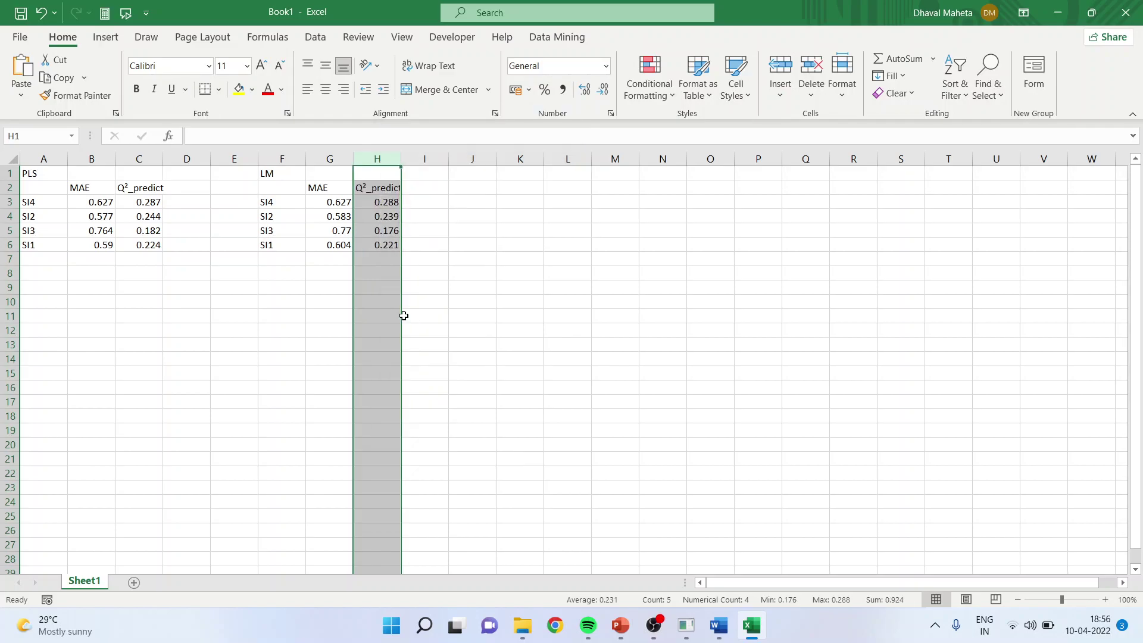
pyautogui.click(92, 159)
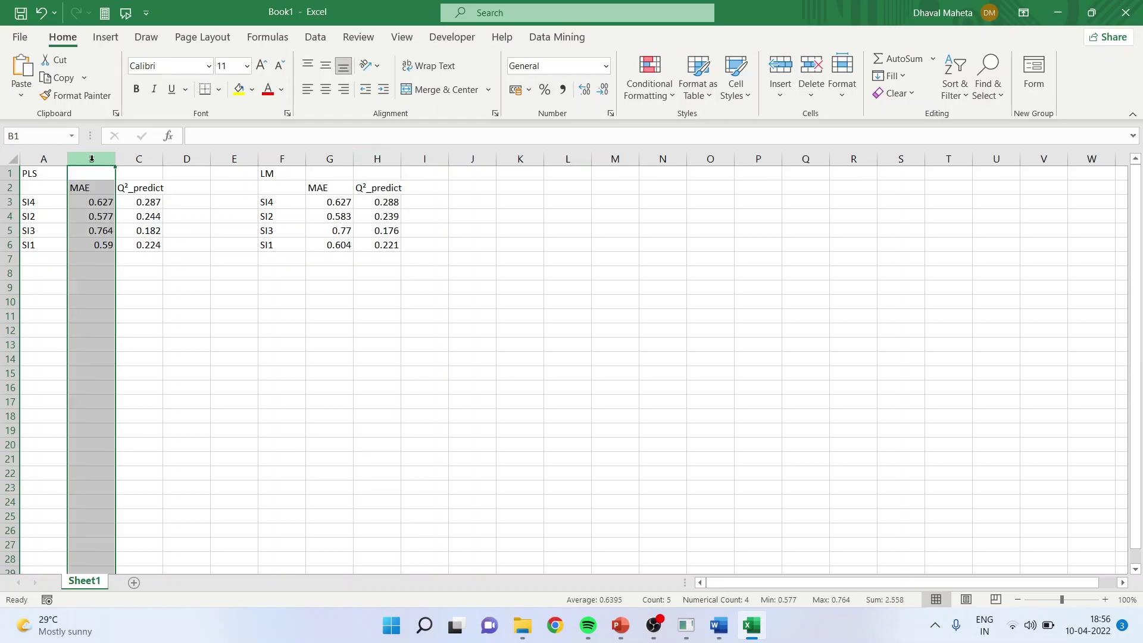
pyautogui.click(329, 159)
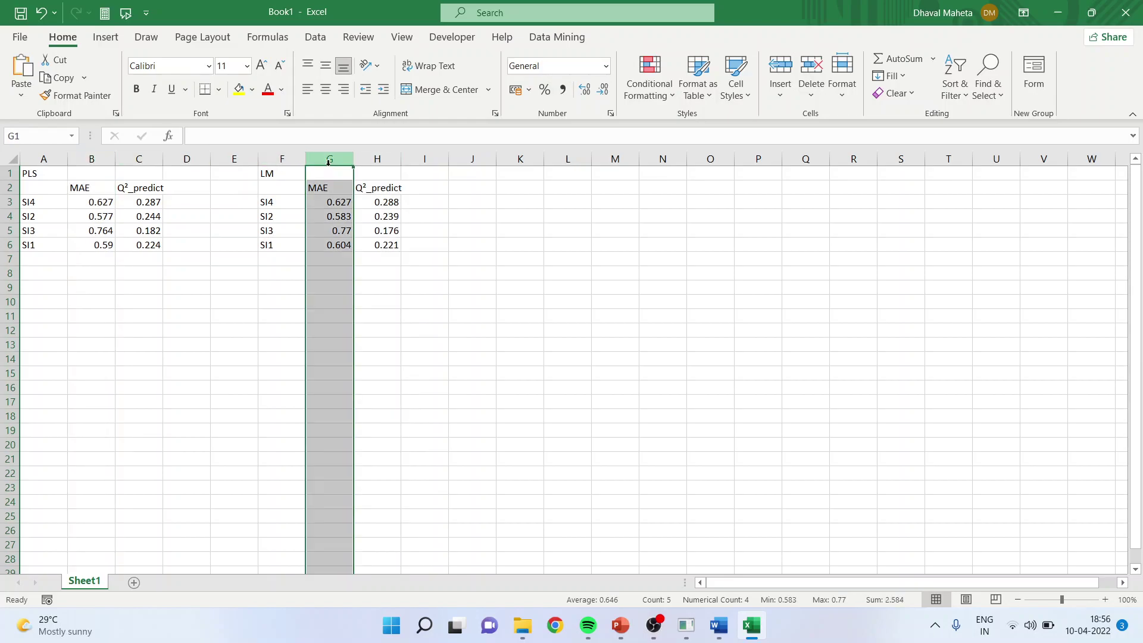
# - Enter the heading 'Difference' in cell J2 beside the LM table
pyautogui.click(477, 177)
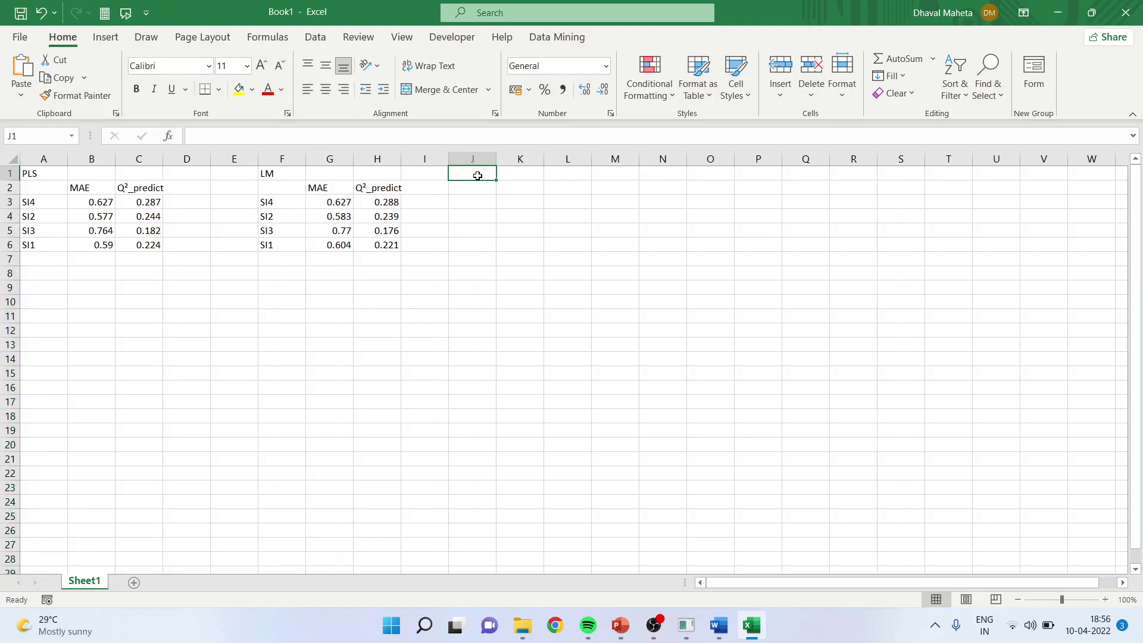
pyautogui.click(469, 187)
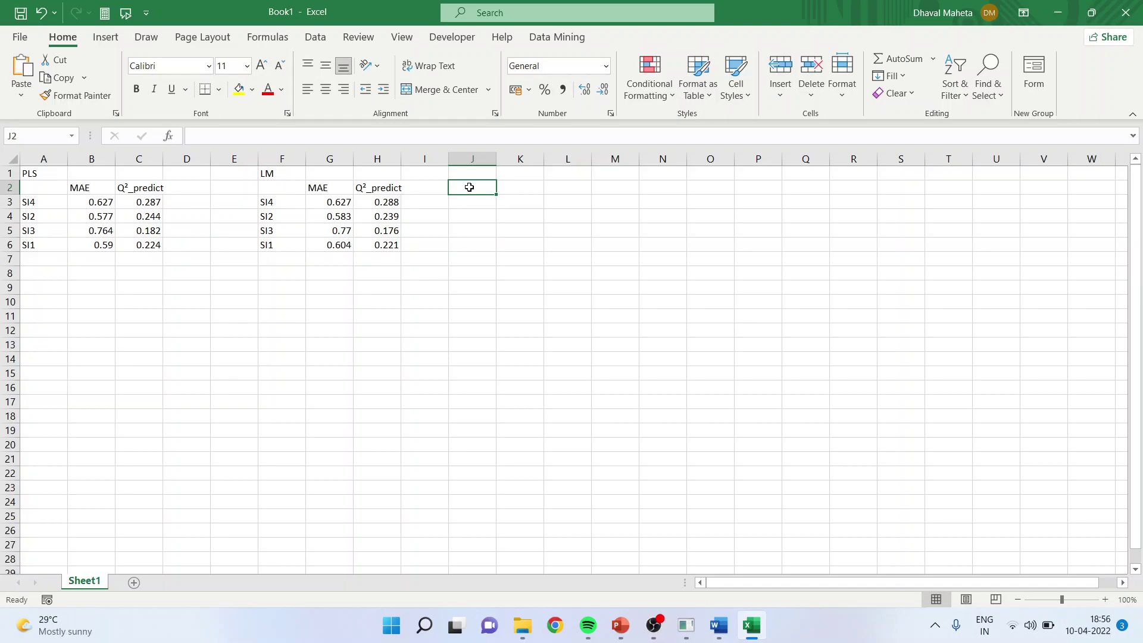
pyautogui.write('Differnce')
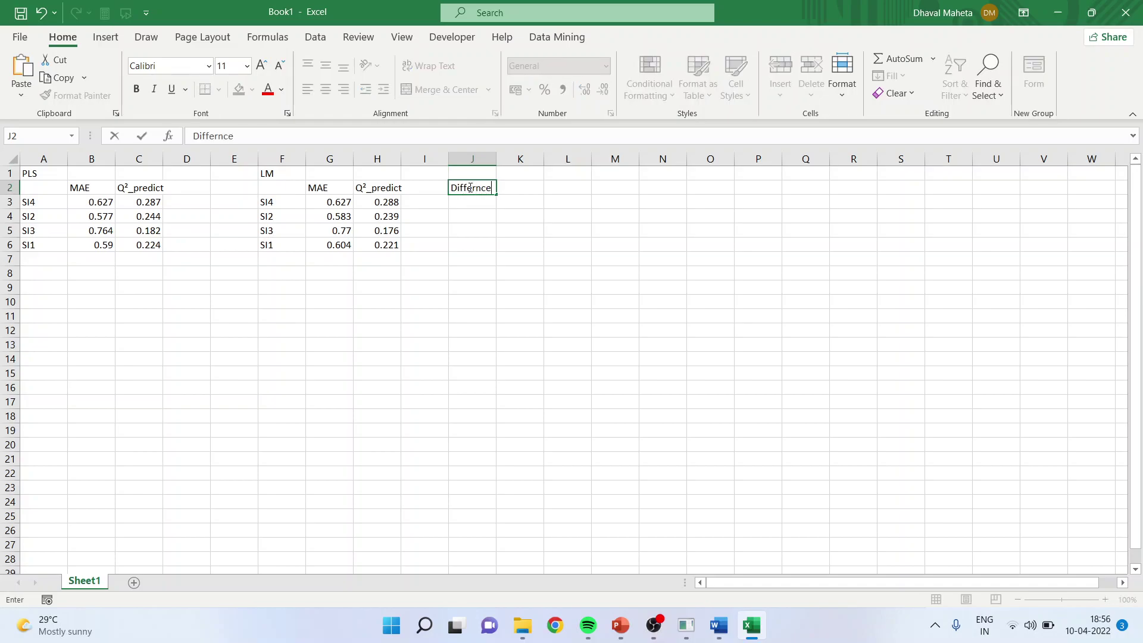
pyautogui.press('BackSpace')
pyautogui.press('BackSpace')
pyautogui.press('BackSpace')
pyautogui.press('BackSpace')
pyautogui.write('ence')
pyautogui.press('Return')
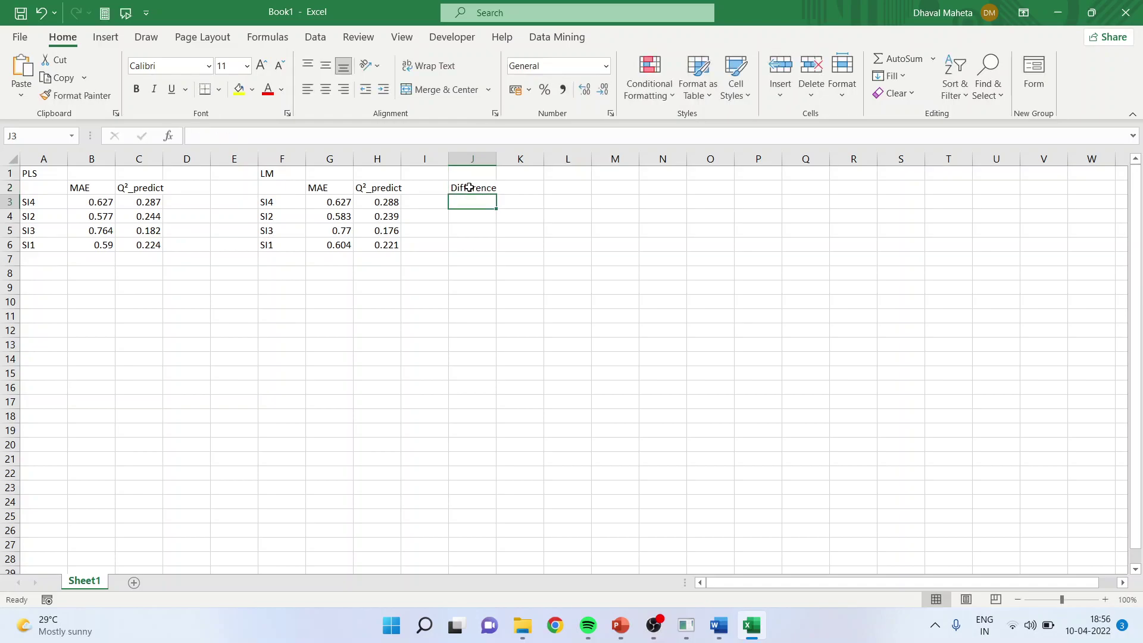
# - Zoom the sheet to 140% and enter =B3-G3 in J3, returning 0 for SI4
pyautogui.click(1105, 600)
pyautogui.click(1105, 599)
pyautogui.click(1106, 599)
pyautogui.click(1106, 599)
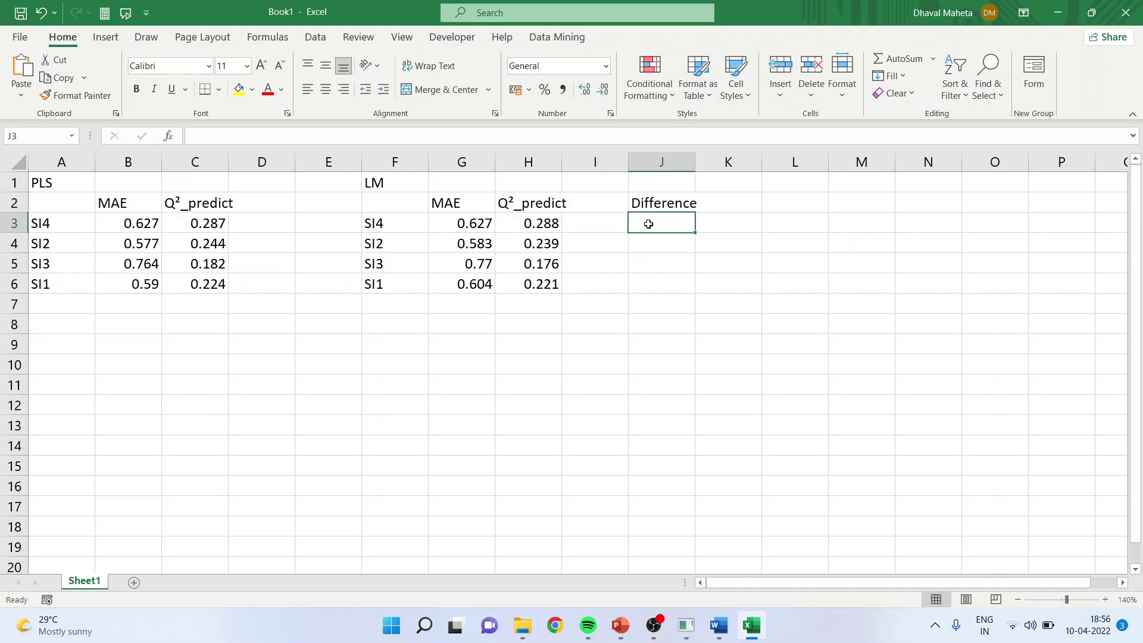
pyautogui.write('=b3-')
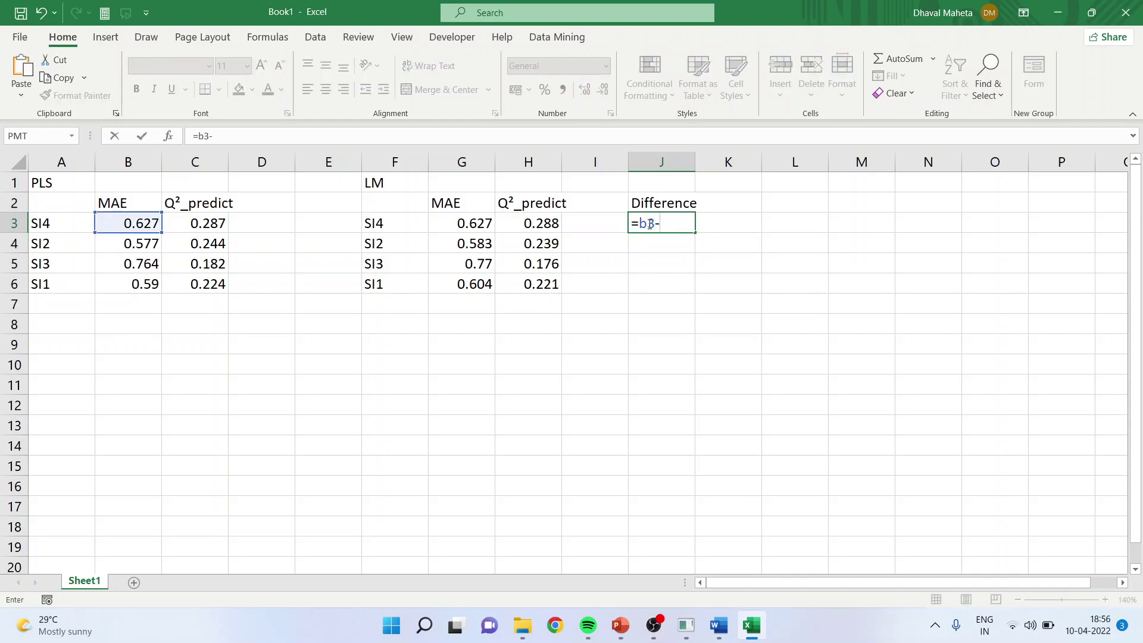
pyautogui.write('g3')
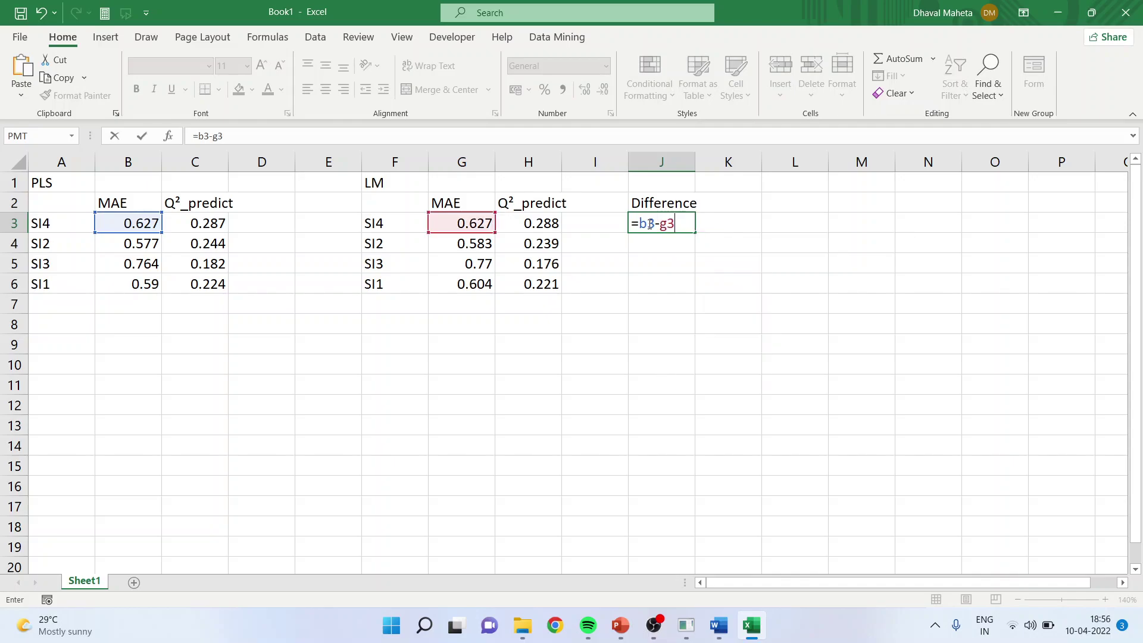
pyautogui.press('Return')
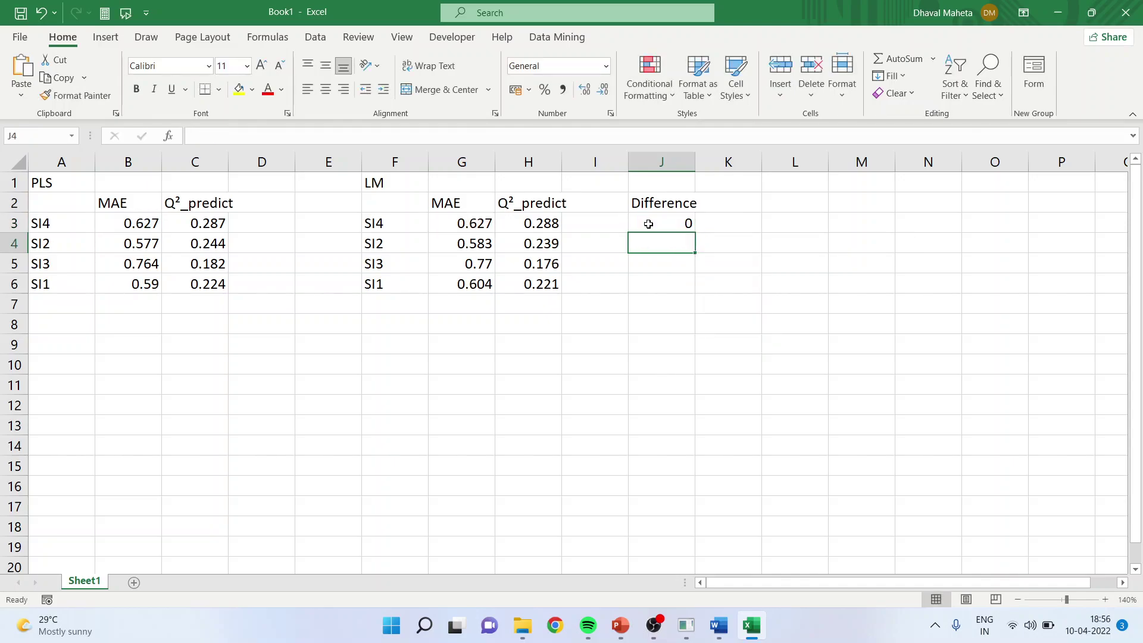
pyautogui.click(648, 224)
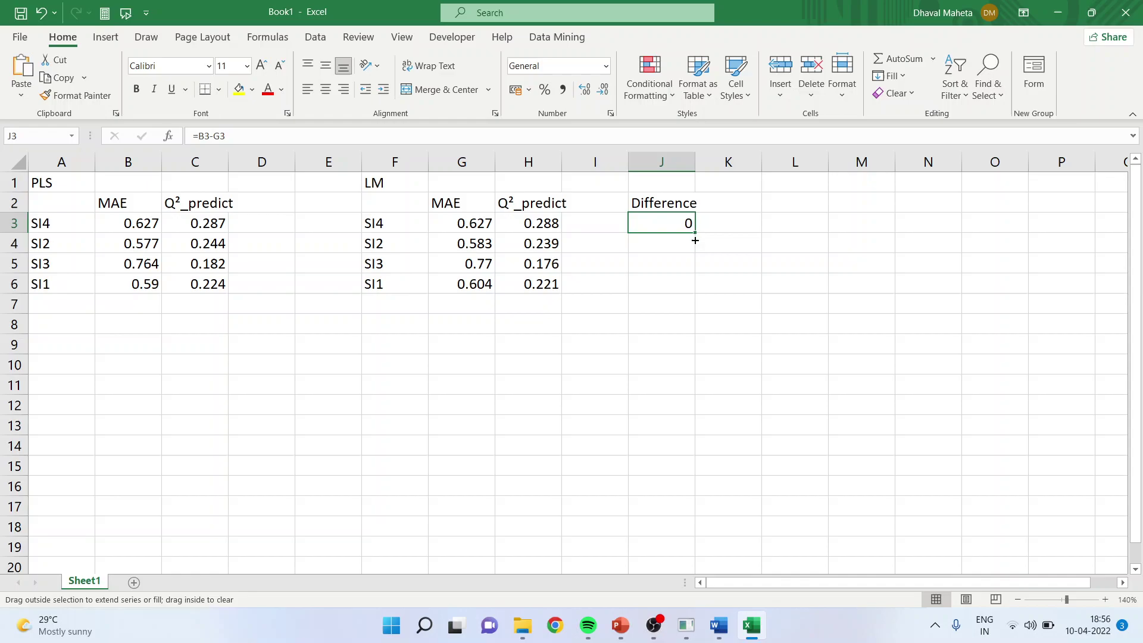
# - Fill the Difference formula down to J6, then select J3:J6, B3:B6 and G3:G6 to compare
pyautogui.moveTo(694, 240); pyautogui.dragTo(694, 292)
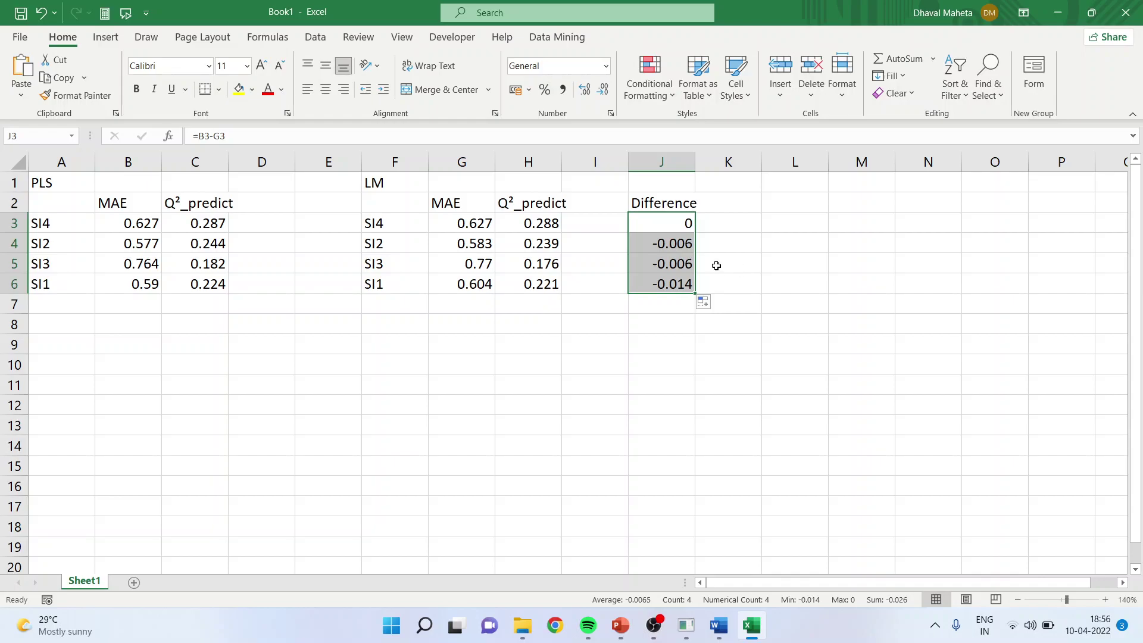
pyautogui.click(658, 228)
pyautogui.moveTo(658, 228); pyautogui.dragTo(660, 284)
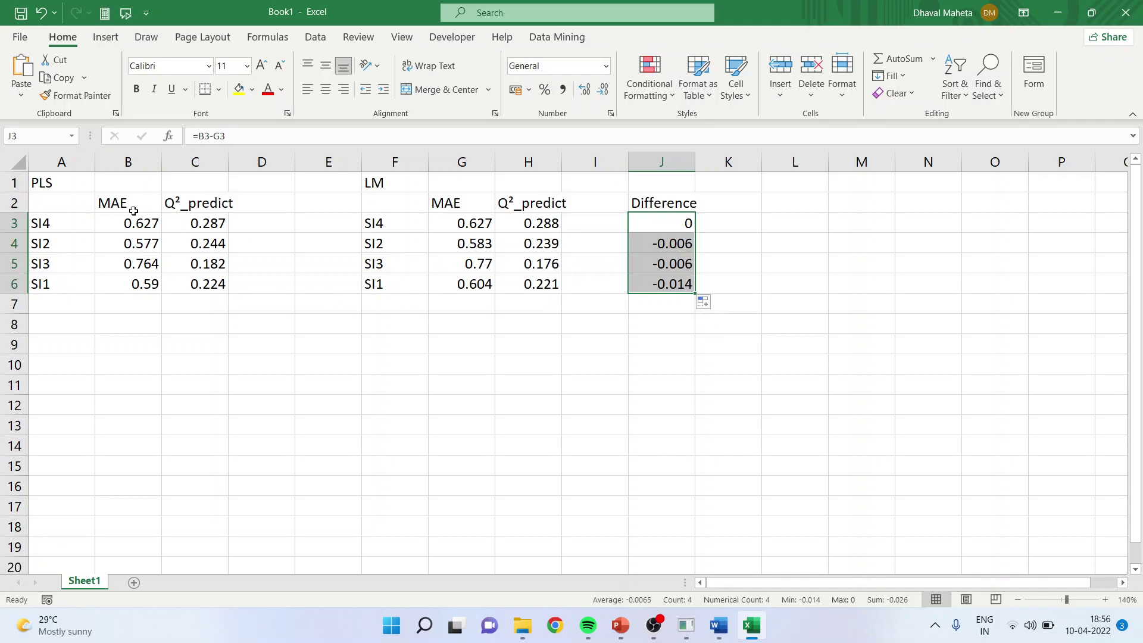
pyautogui.moveTo(132, 223); pyautogui.dragTo(128, 279)
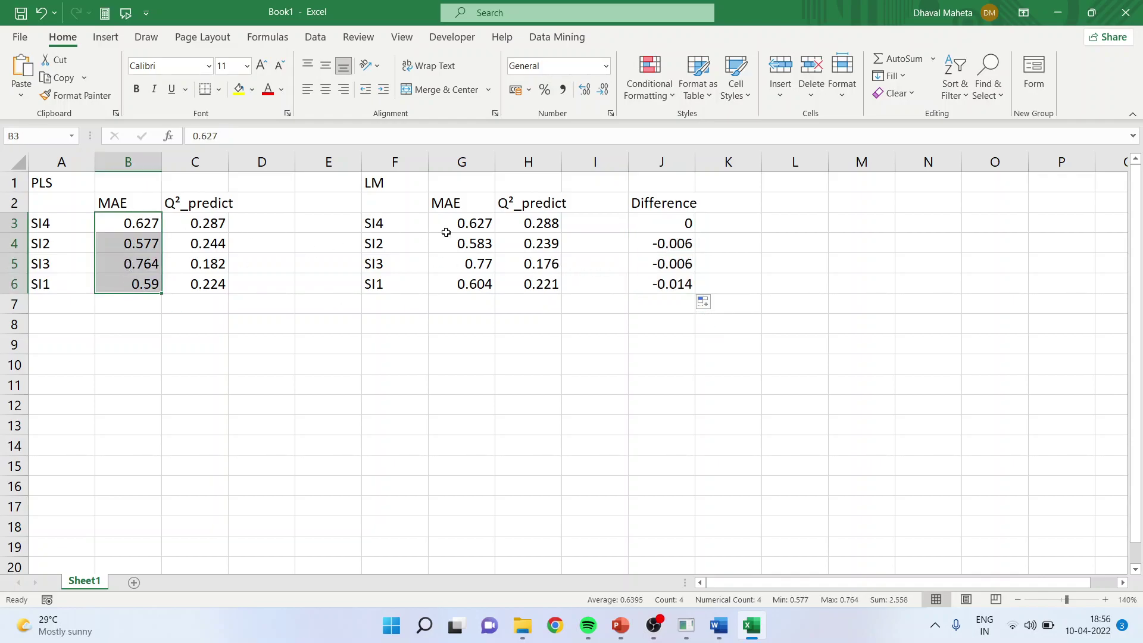
pyautogui.moveTo(473, 223); pyautogui.dragTo(474, 279)
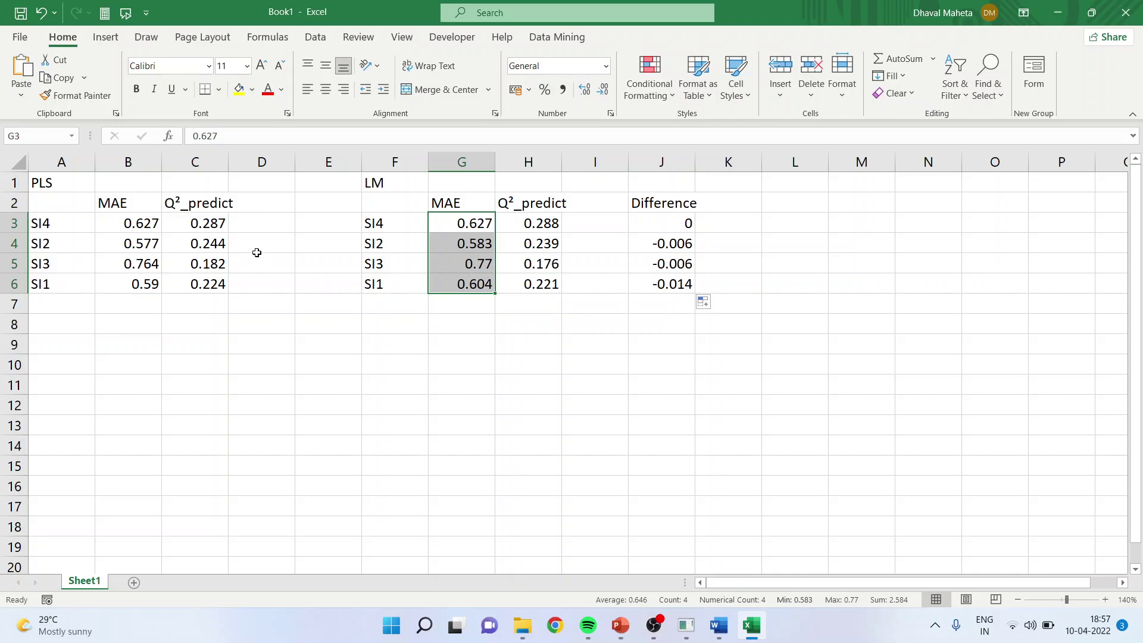
pyautogui.click(213, 223)
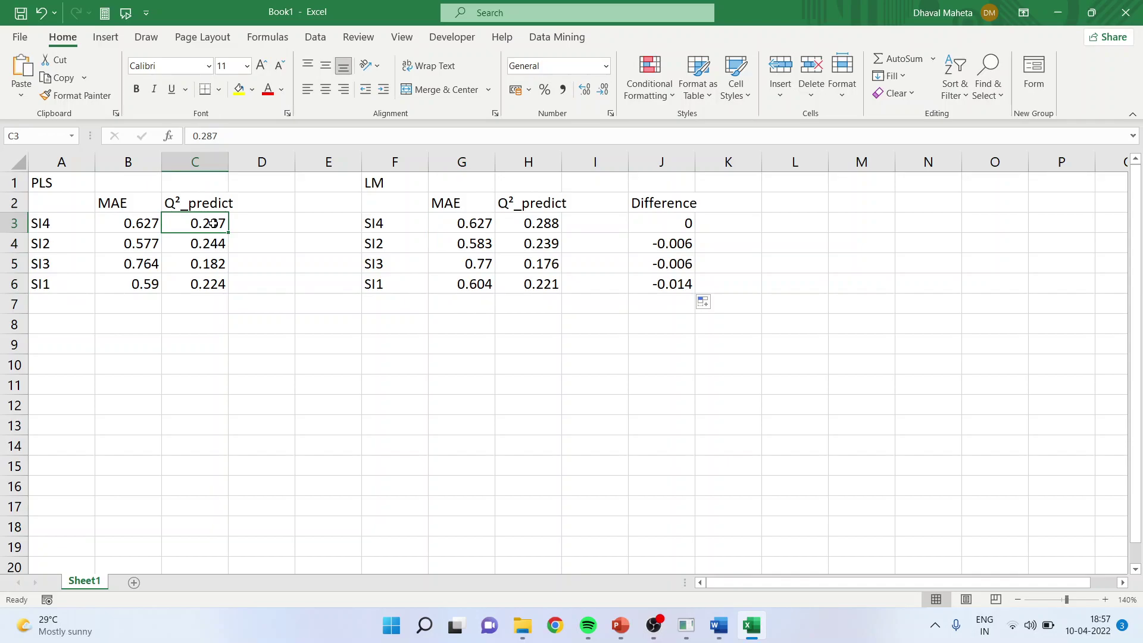
pyautogui.moveTo(214, 224); pyautogui.dragTo(213, 284)
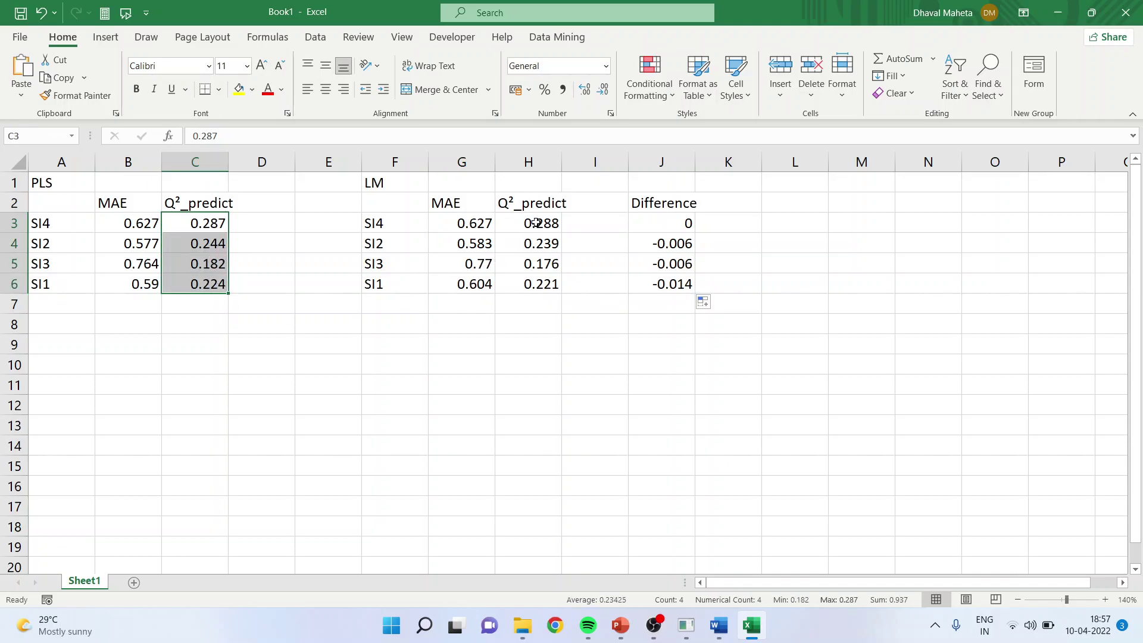
pyautogui.moveTo(534, 226); pyautogui.dragTo(541, 285)
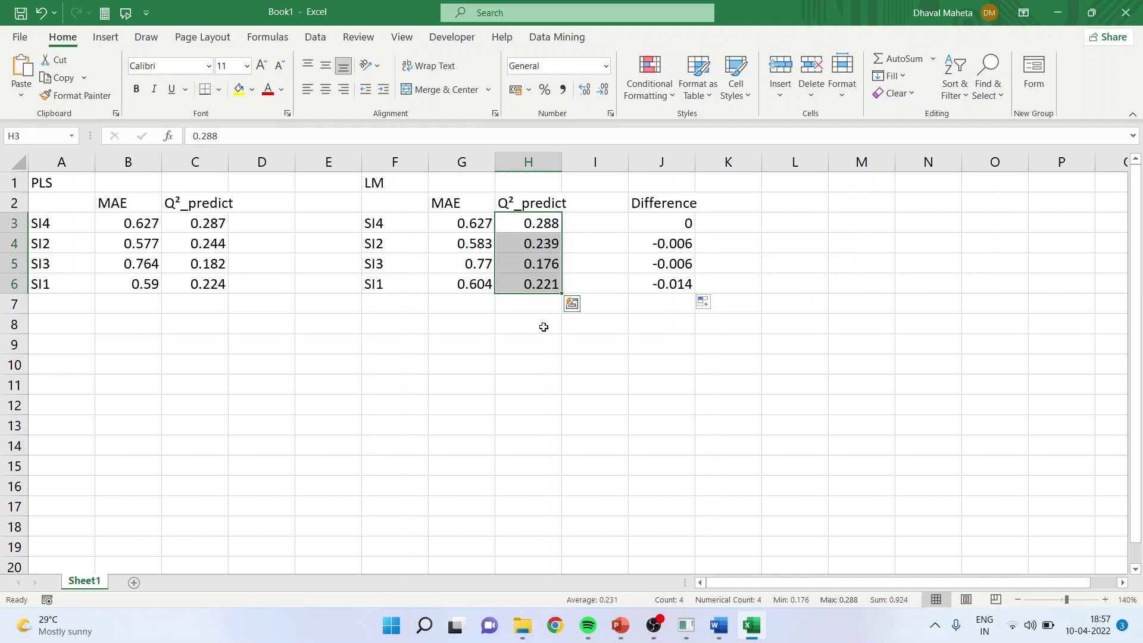